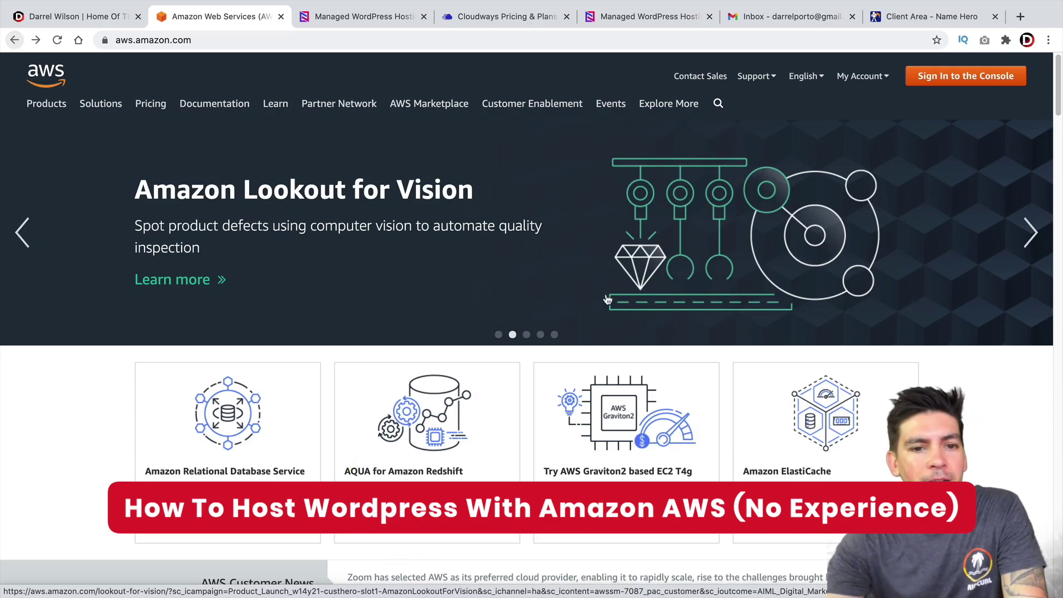
Scroll down through the current Amazon Web Services page.
scroll(604, 349, "down", 3)
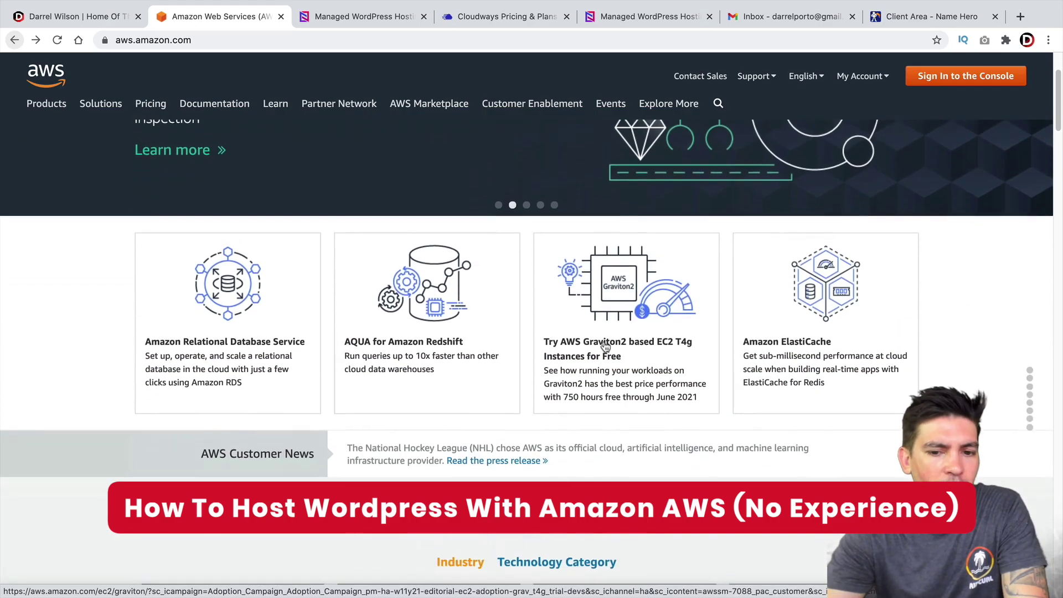
scroll(607, 341, "down", 3)
scroll(606, 342, "down", 15)
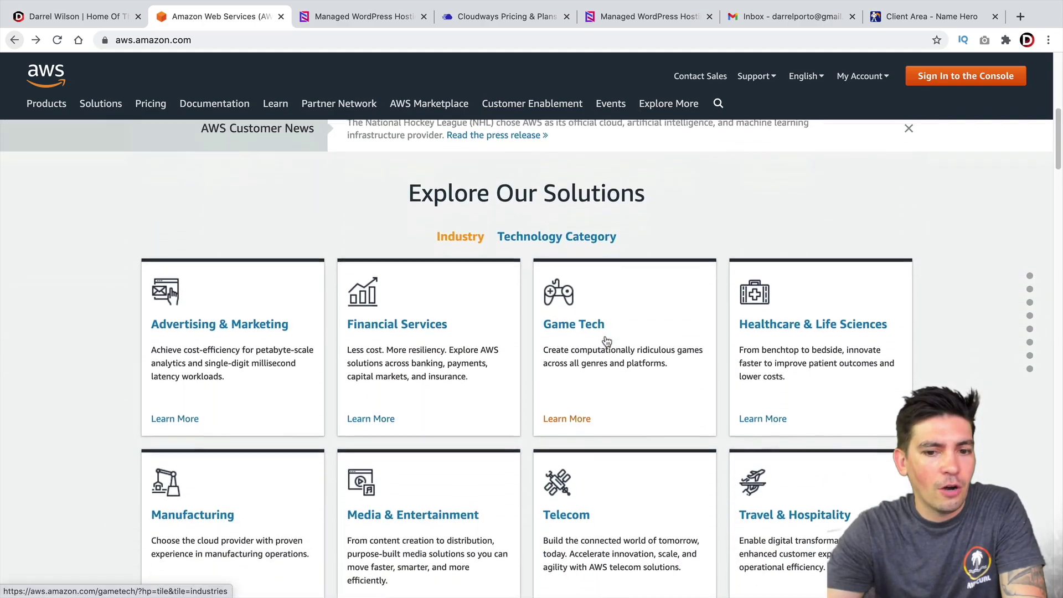
scroll(608, 344, "down", 15)
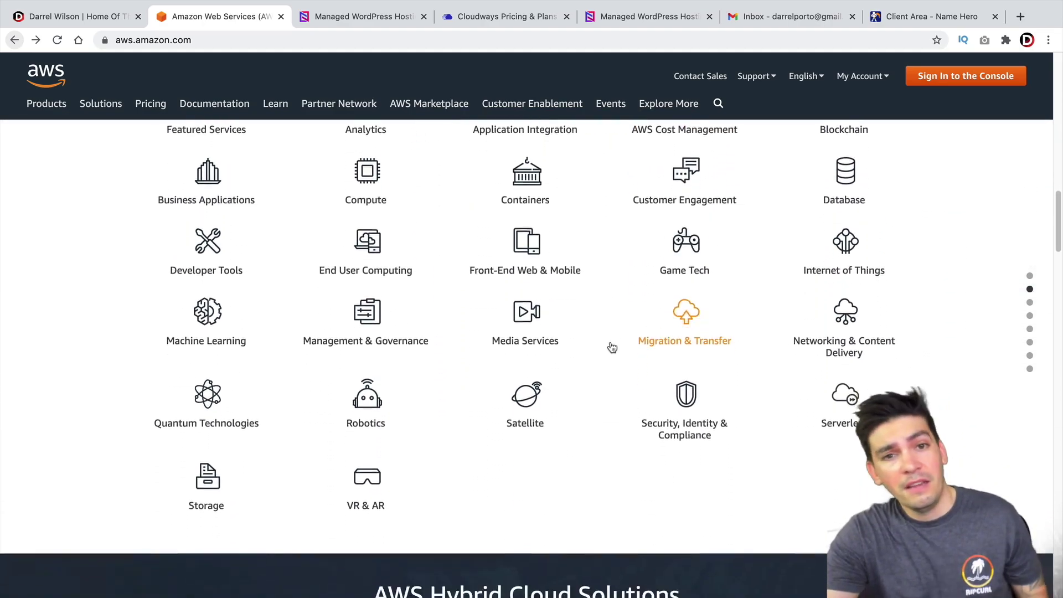
scroll(604, 354, "down", 8)
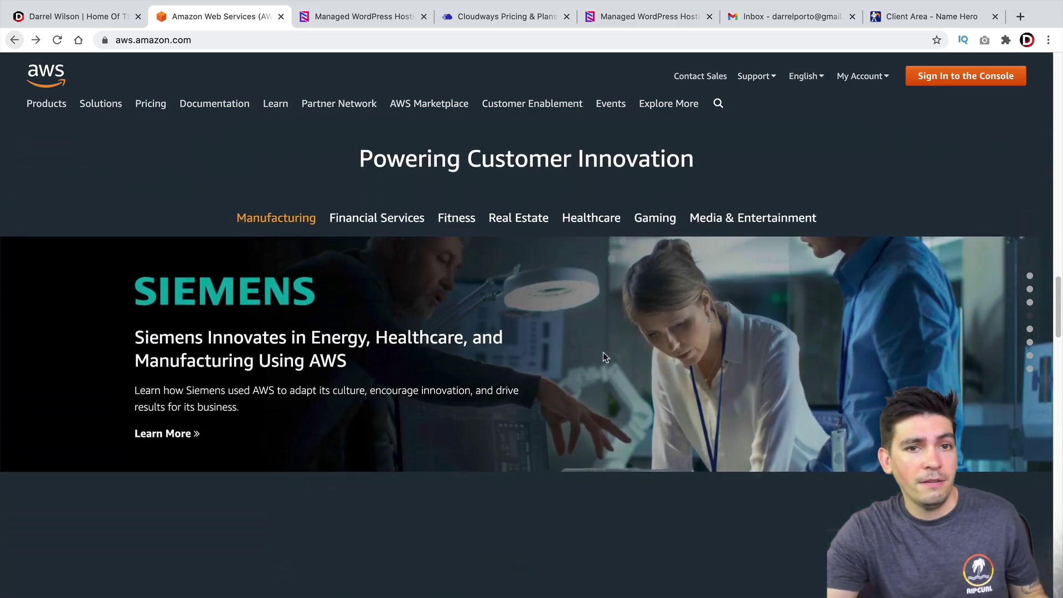
scroll(604, 347, "down", 12)
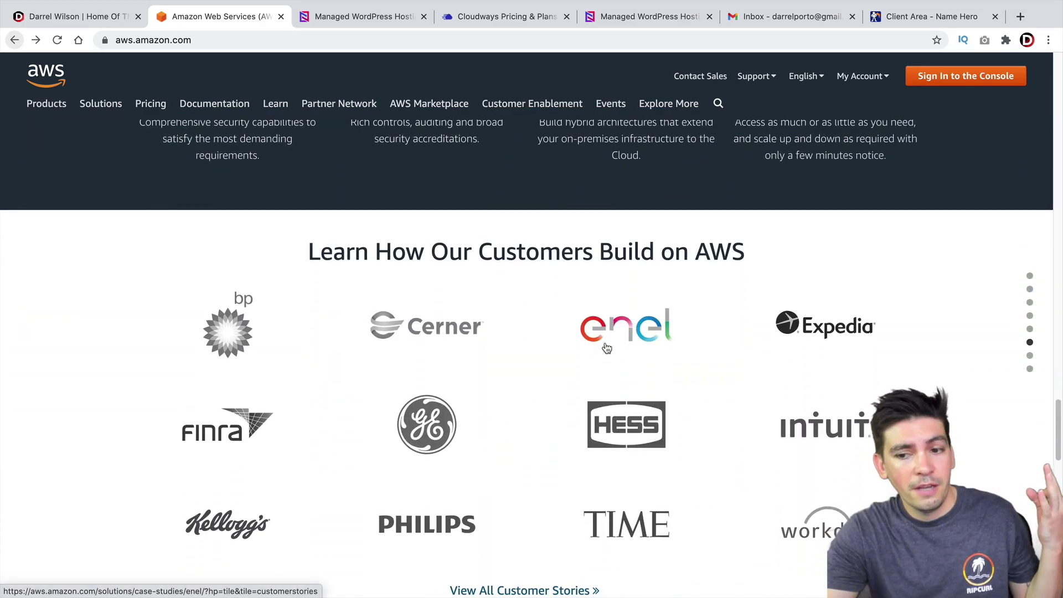
scroll(826, 329, "down", 1)
scroll(826, 329, "down", 8)
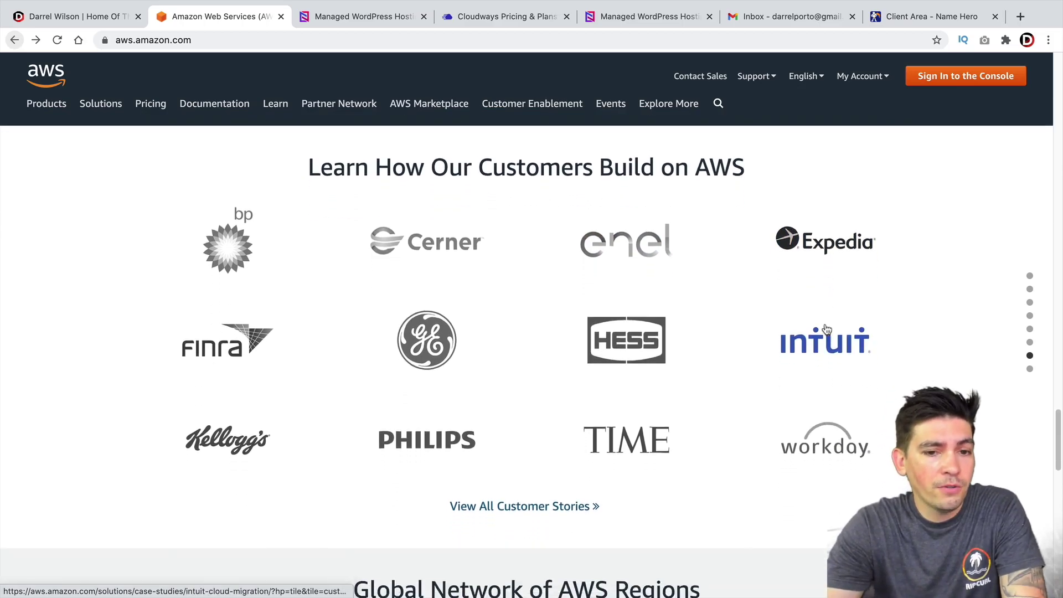
scroll(829, 335, "down", 6)
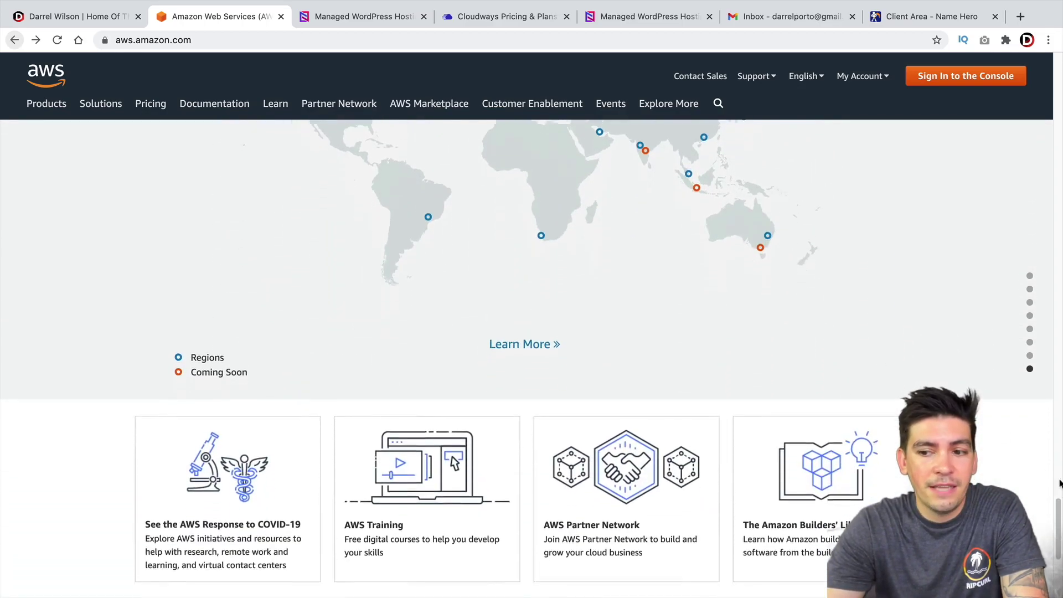
left_click_drag(1058, 521, 1057, 72)
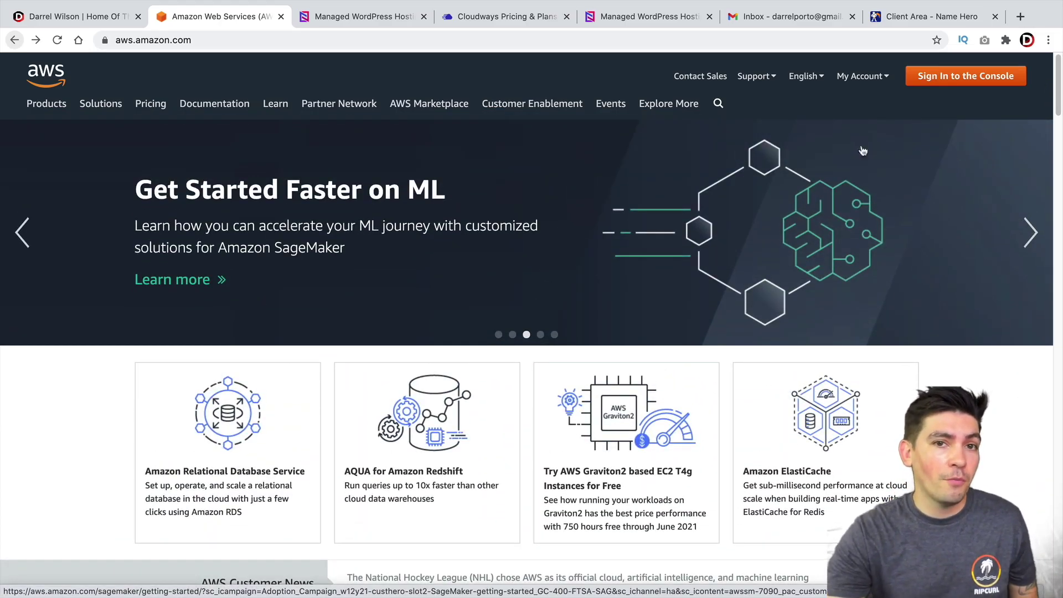
Go forward to the AWS Graviton page, skim it, then switch to the darrelwilson.com home page.
left_click(37, 40)
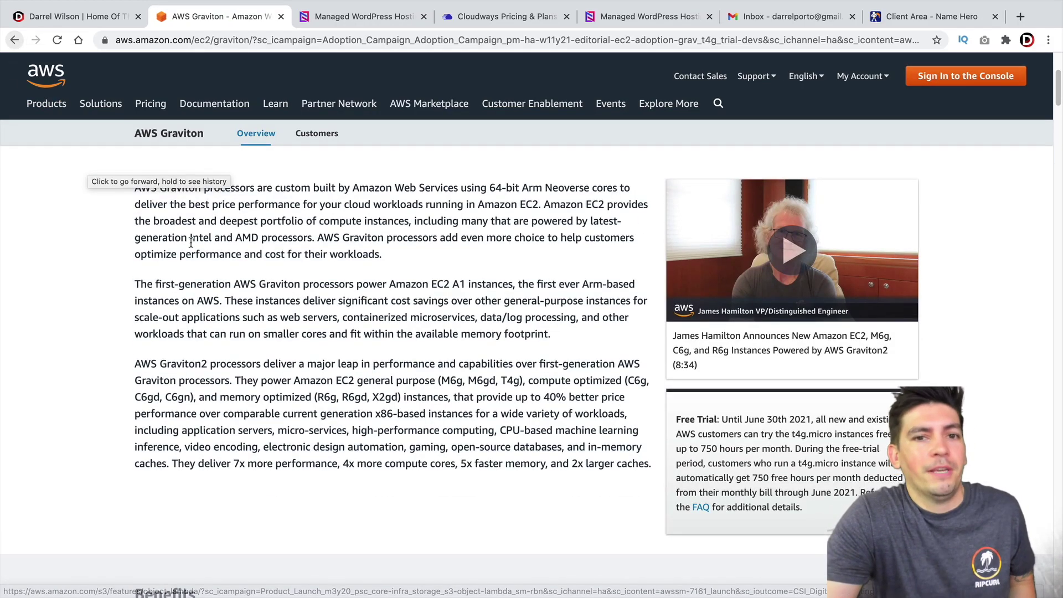
scroll(260, 279, "down", 4)
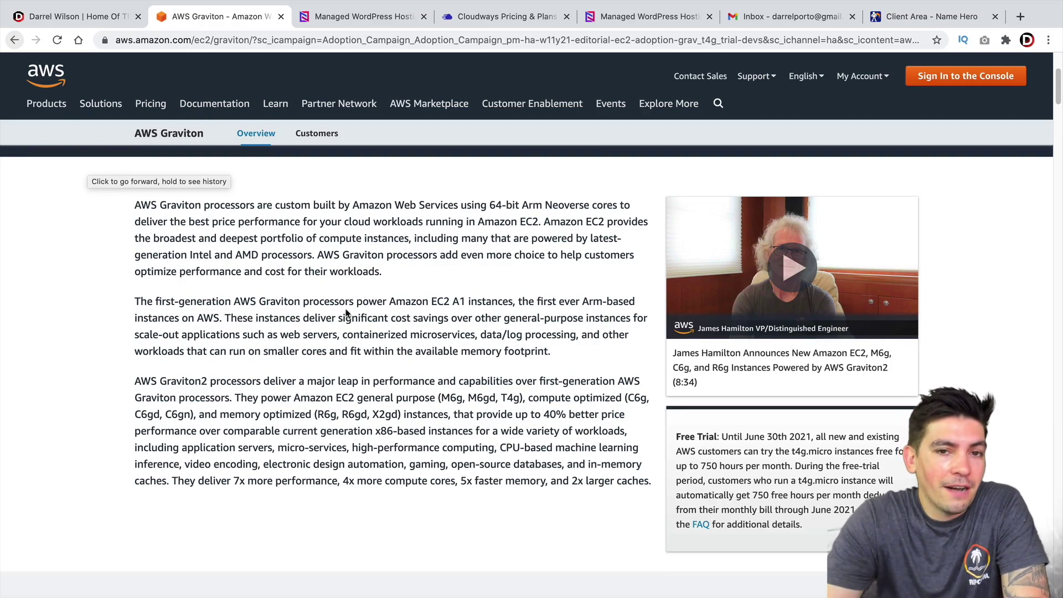
left_click(103, 21)
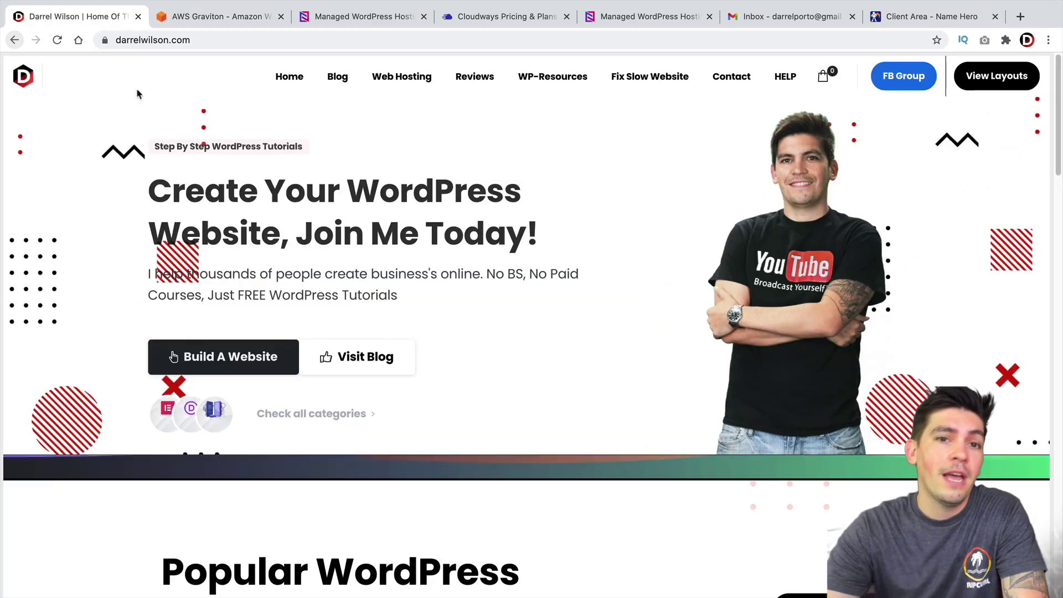
Open Nestify's Pricing & Free Trial page and highlight the free migrations and money-back guarantee line.
left_click(335, 20)
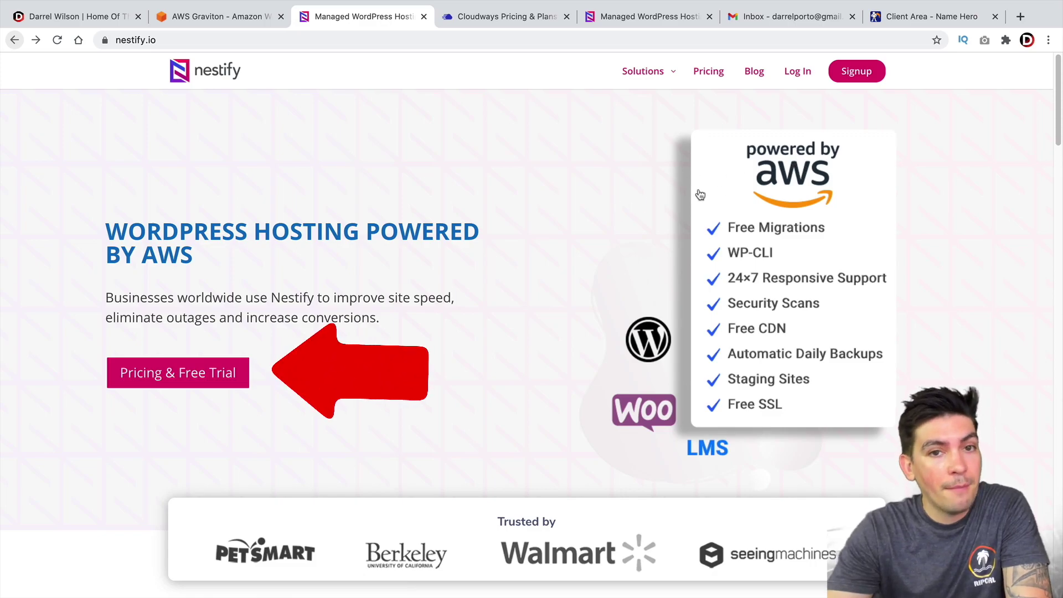
left_click(187, 384)
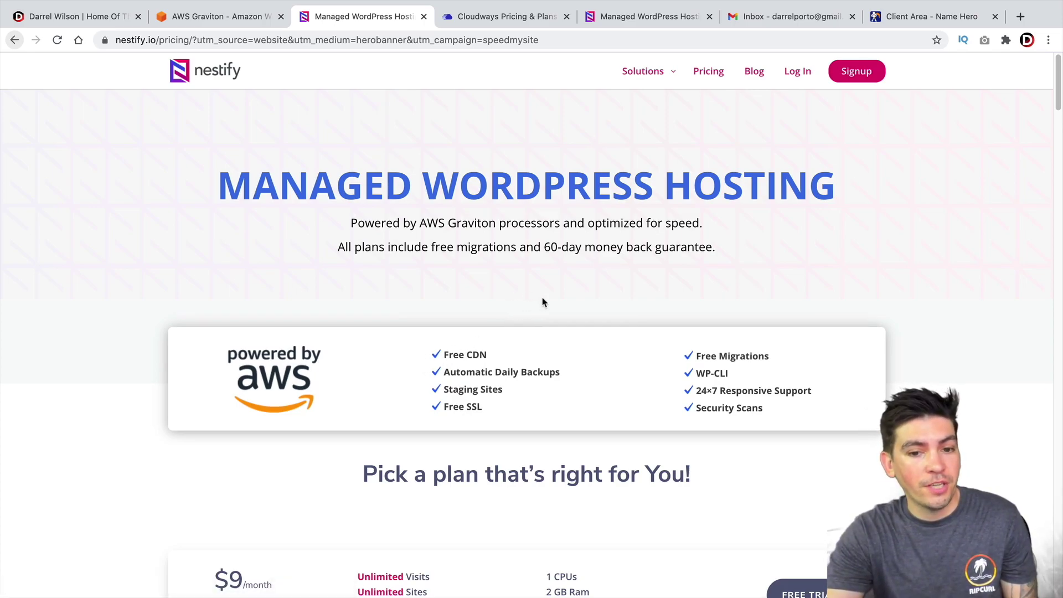
triple_click(580, 251)
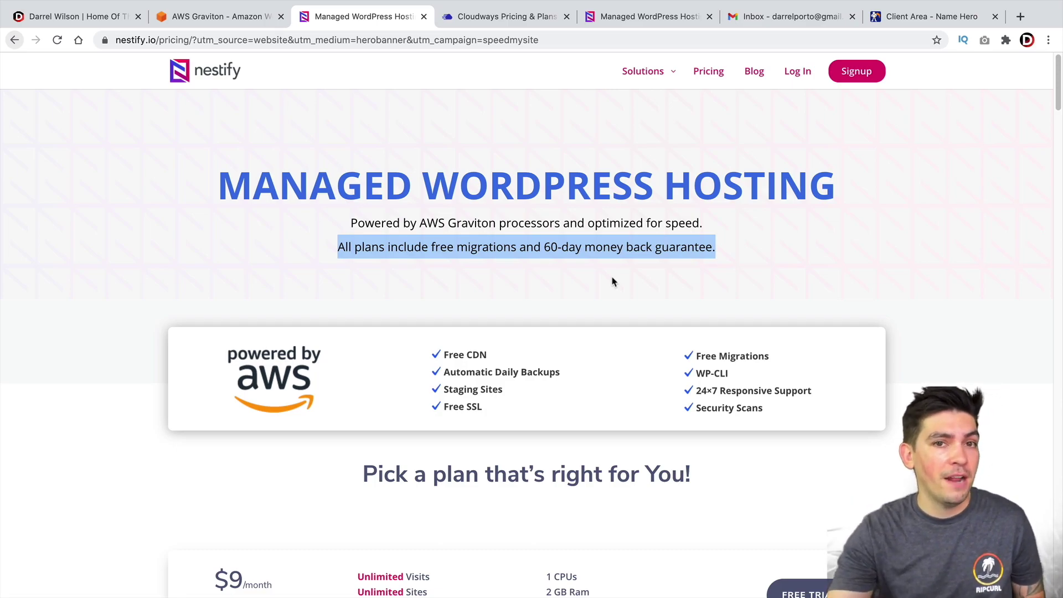
Scroll to the plans and highlight WP-VPS-3's $35/month price, 8 CPUs, 32 GB Ram and 40 GB SSD.
scroll(606, 250, "down", 6)
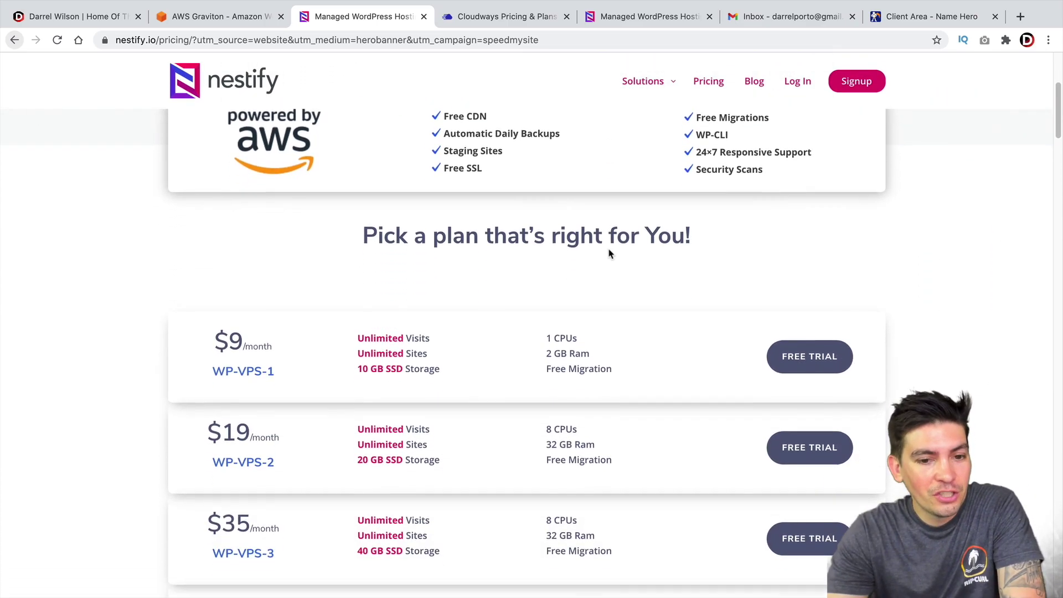
scroll(609, 253, "down", 1)
scroll(609, 254, "down", 1)
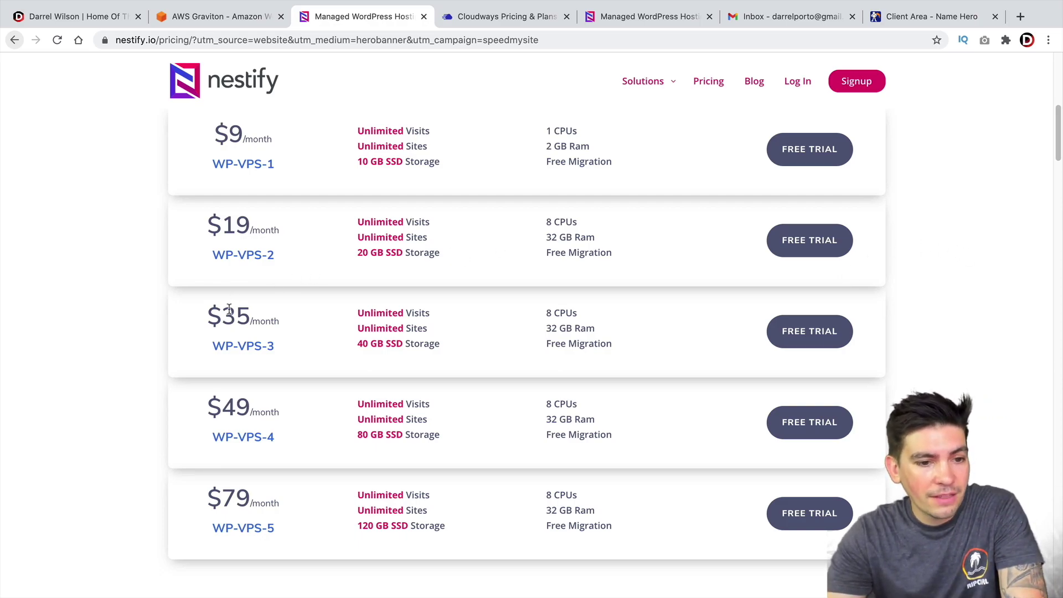
left_click_drag(213, 320, 281, 325)
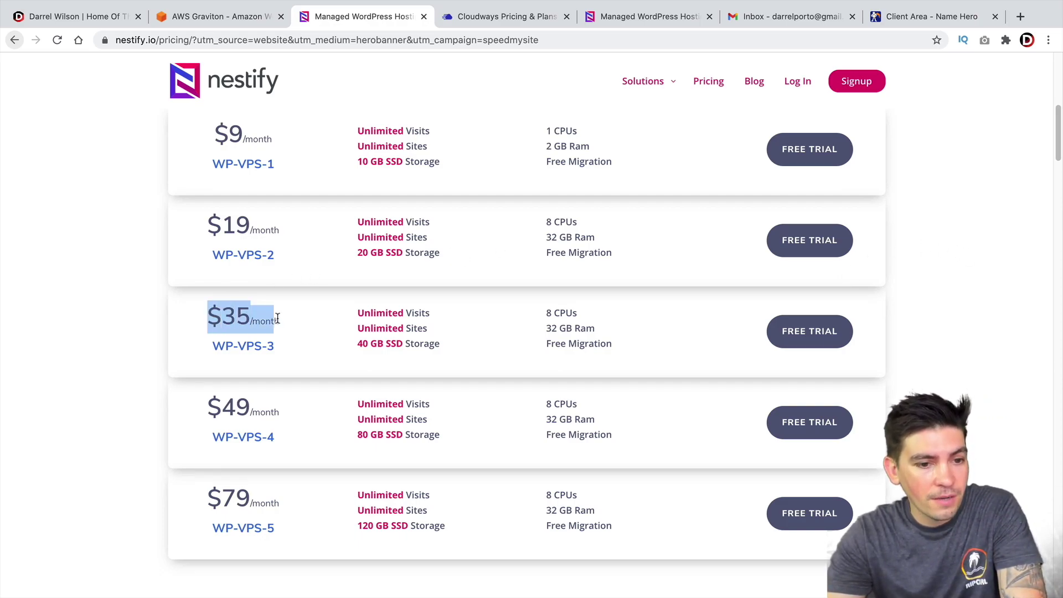
triple_click(566, 314)
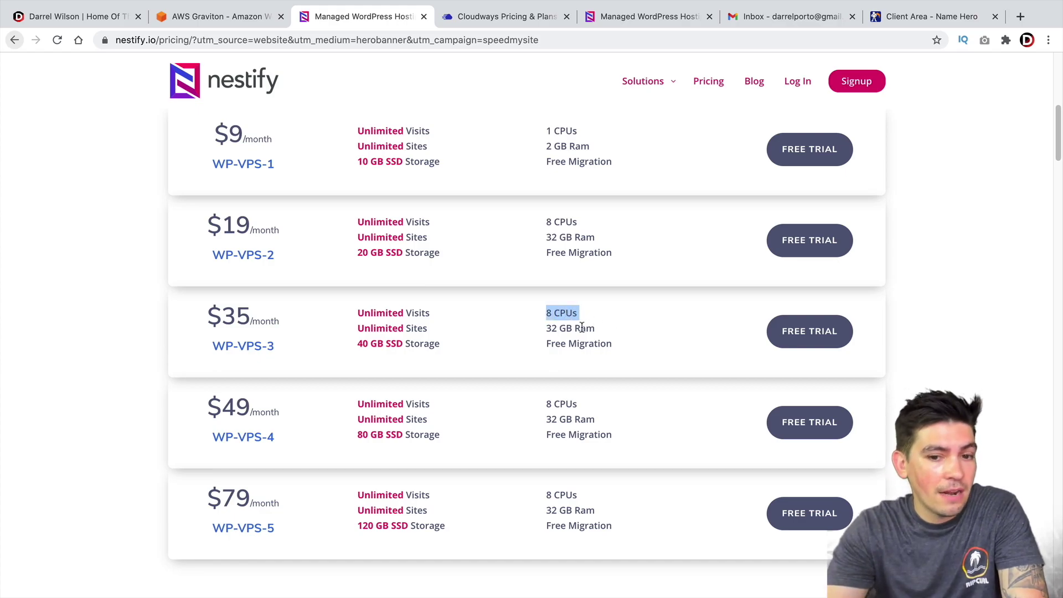
triple_click(581, 329)
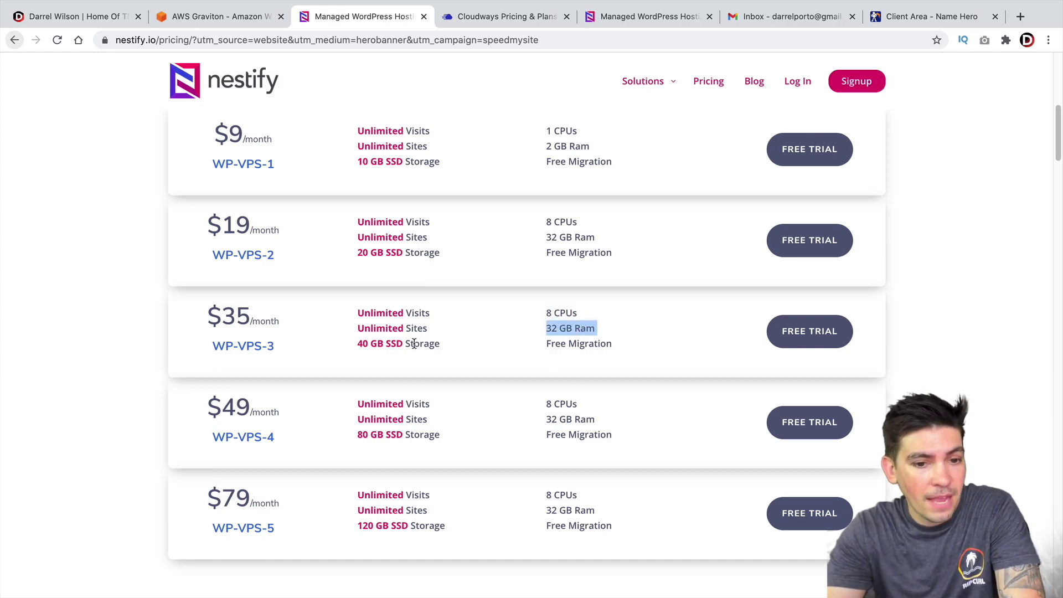
left_click_drag(442, 344, 357, 341)
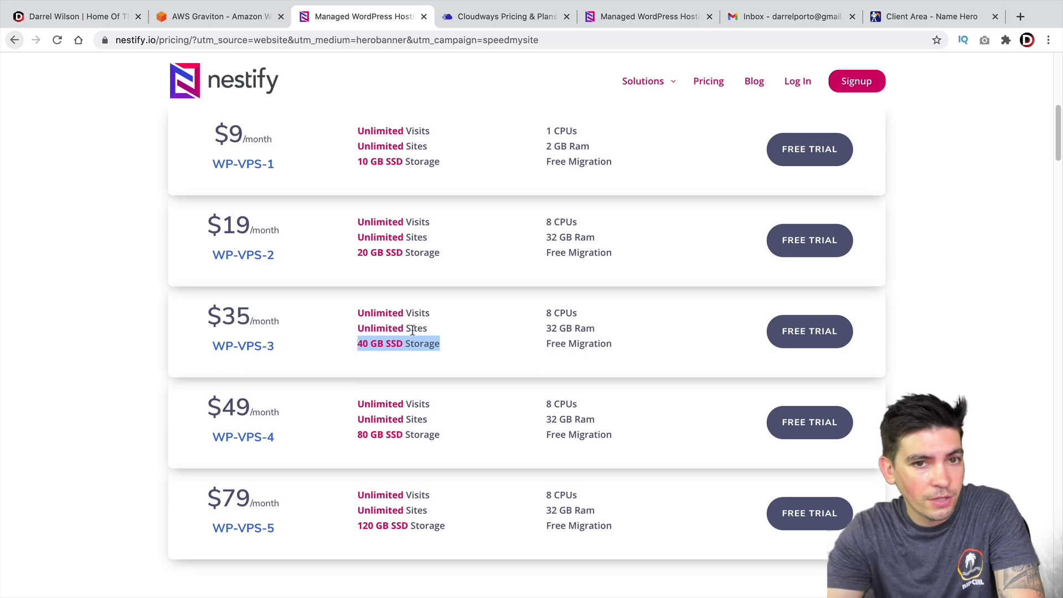
Switch to the Cloudways pricing page and scroll to its AWS plans.
left_click(536, 21)
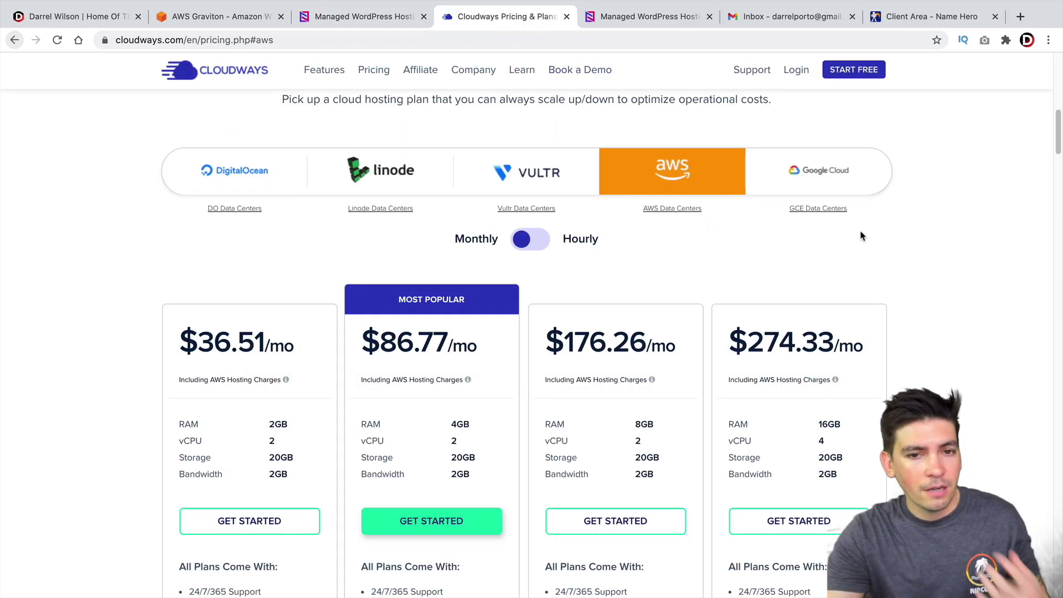
scroll(862, 231, "down", 2)
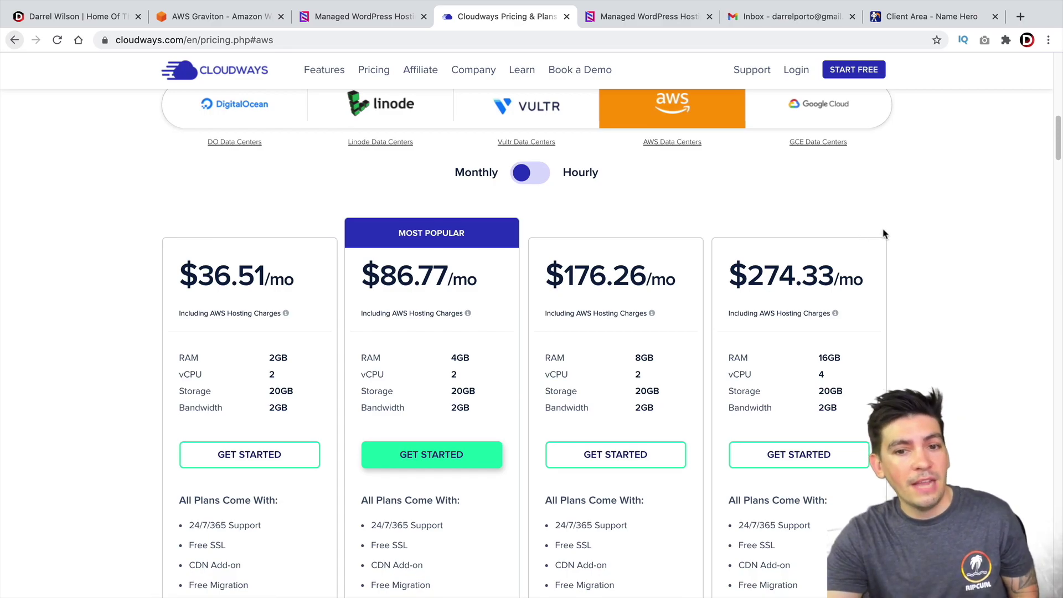
scroll(884, 233, "down", 2)
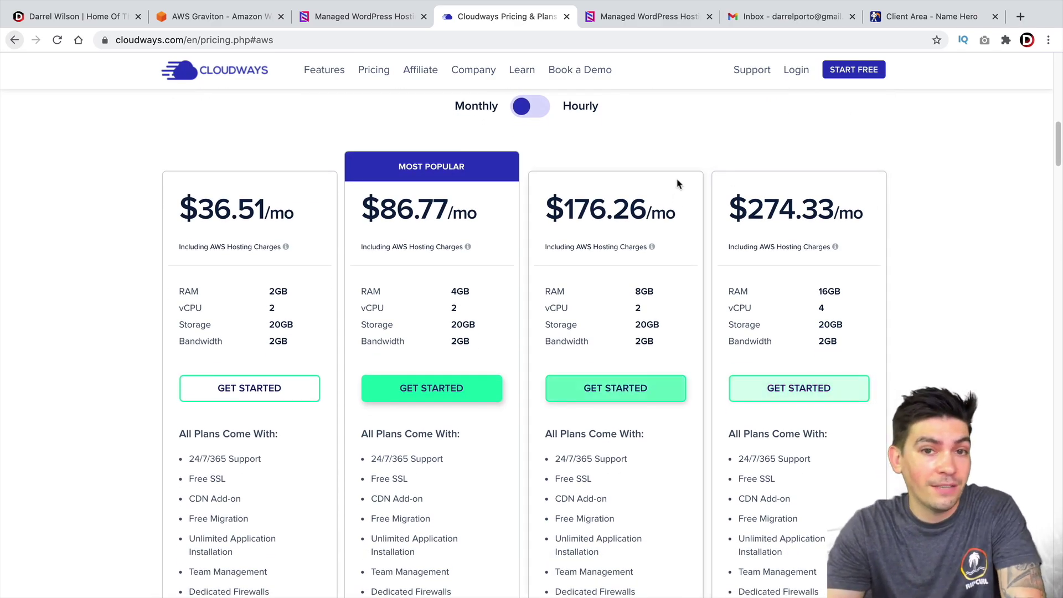
scroll(638, 138, "up", 2)
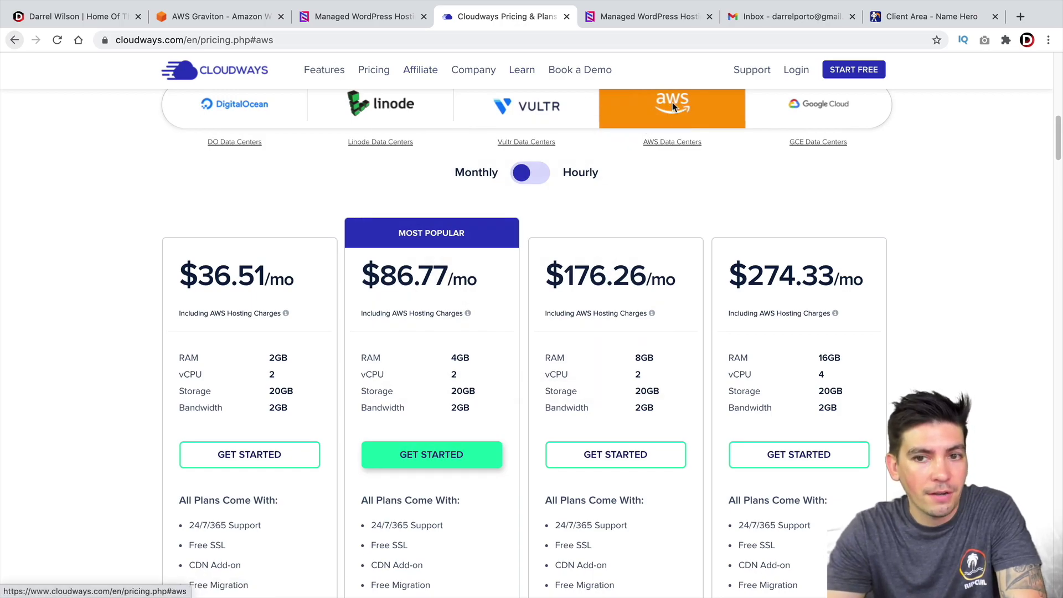
scroll(706, 166, "down", 2)
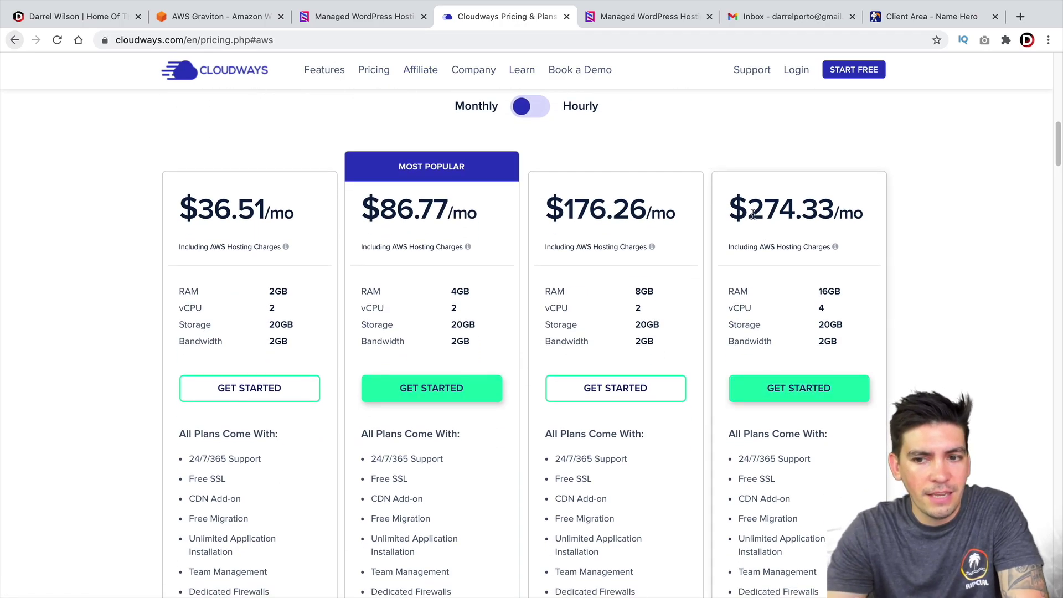
Highlight the $274.33/mo plan's price, 4 vCPU, RAM and 20GB storage.
left_click_drag(865, 213, 730, 213)
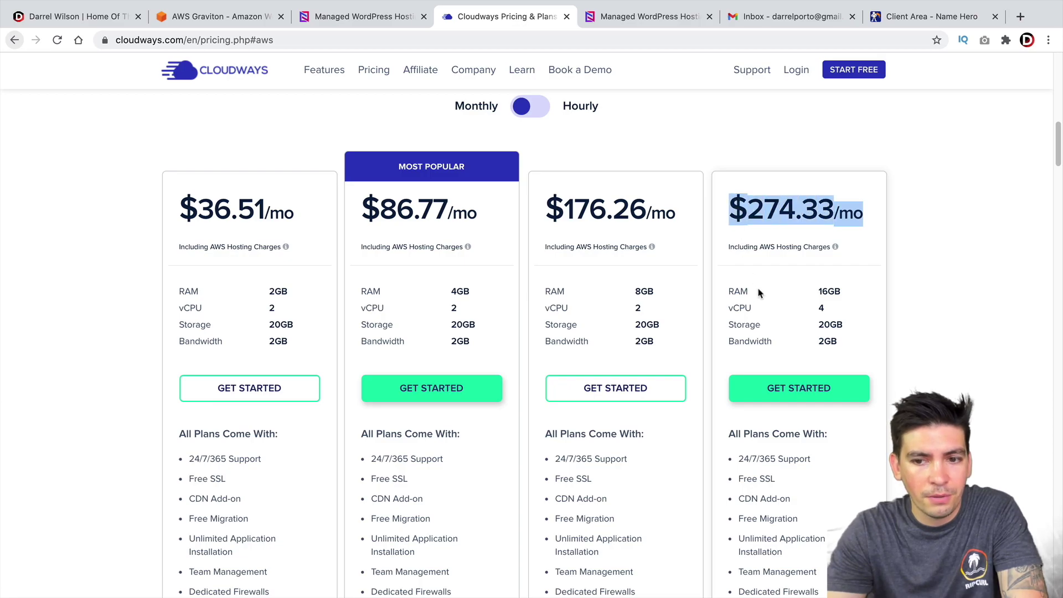
left_click_drag(827, 308, 712, 309)
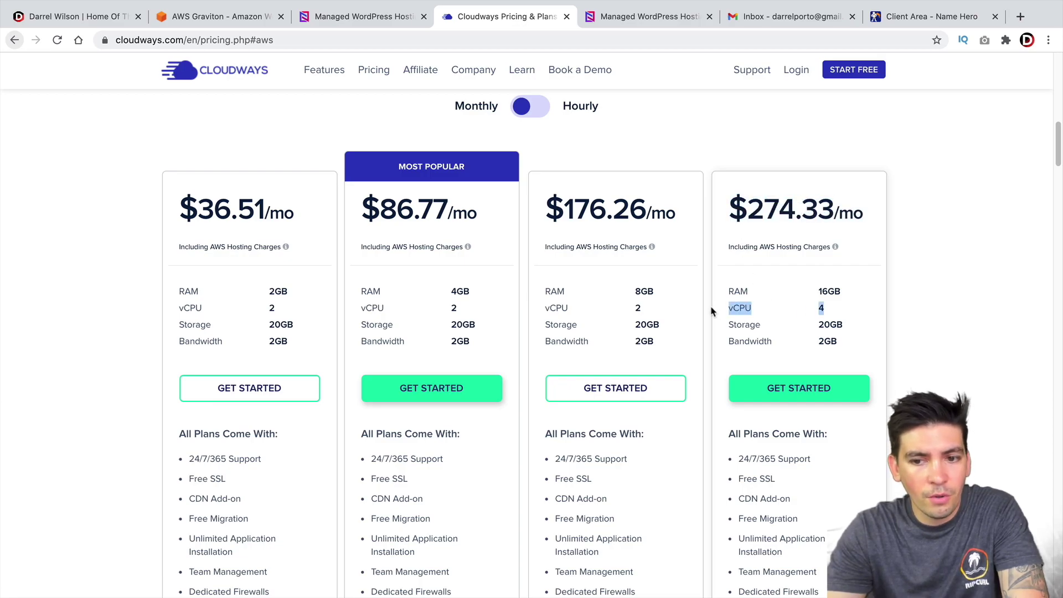
double_click(739, 289)
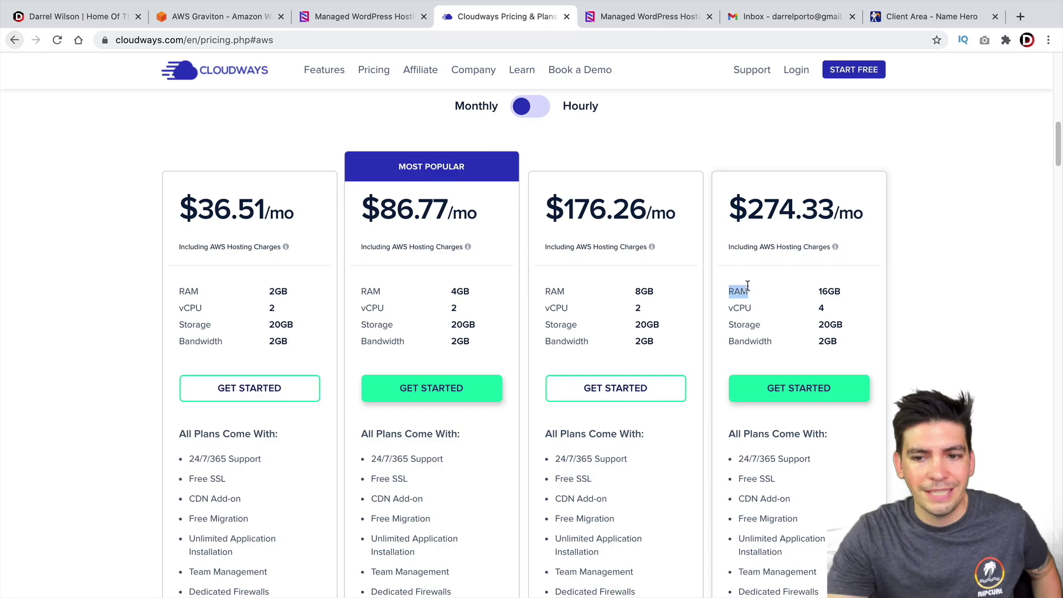
left_click_drag(853, 327, 731, 322)
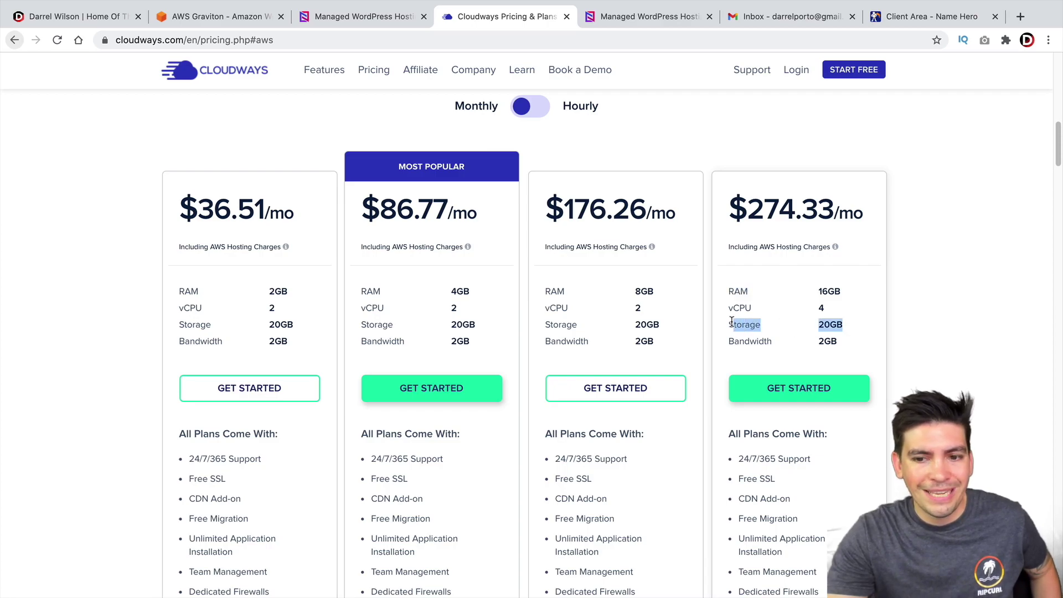
Back on Nestify pricing, highlight the $35 plan's 32 GB Ram, 8 CPUs and 40 GB SSD Storage for comparison.
left_click(360, 17)
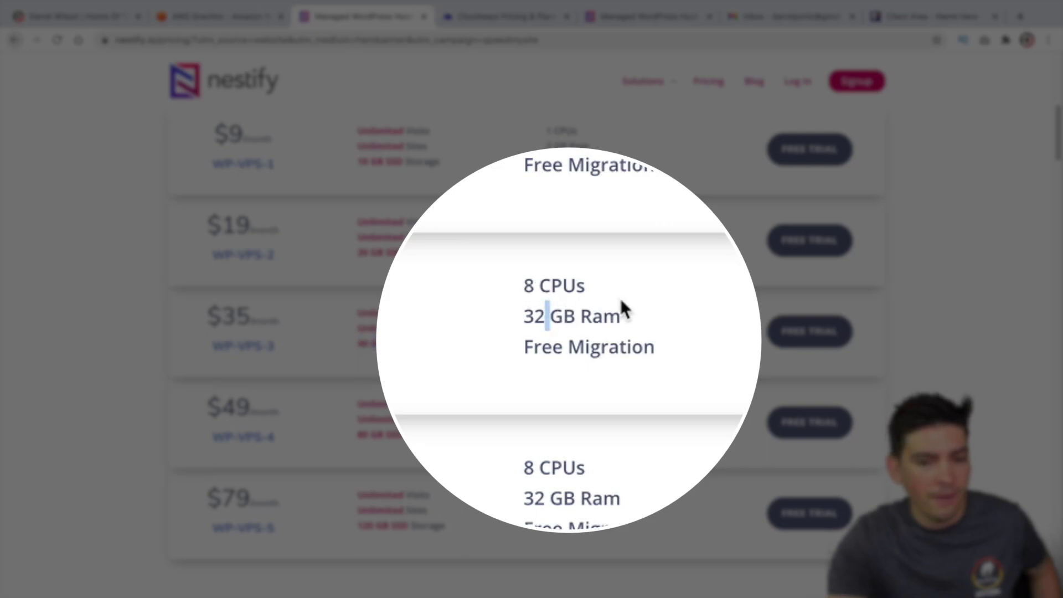
left_click_drag(620, 316, 524, 312)
left_click_drag(588, 286, 518, 286)
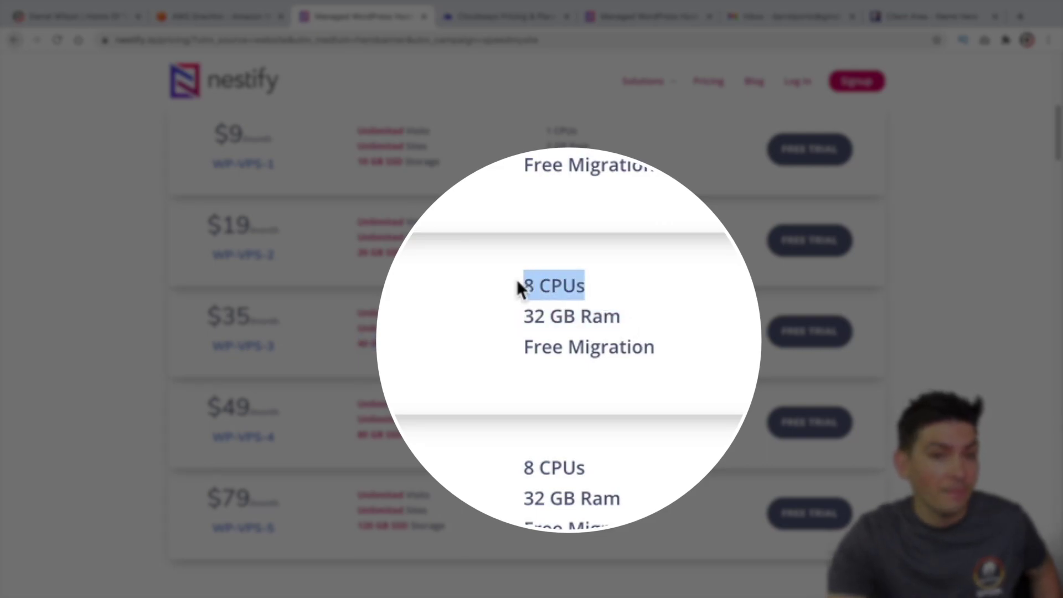
left_click_drag(441, 344, 351, 349)
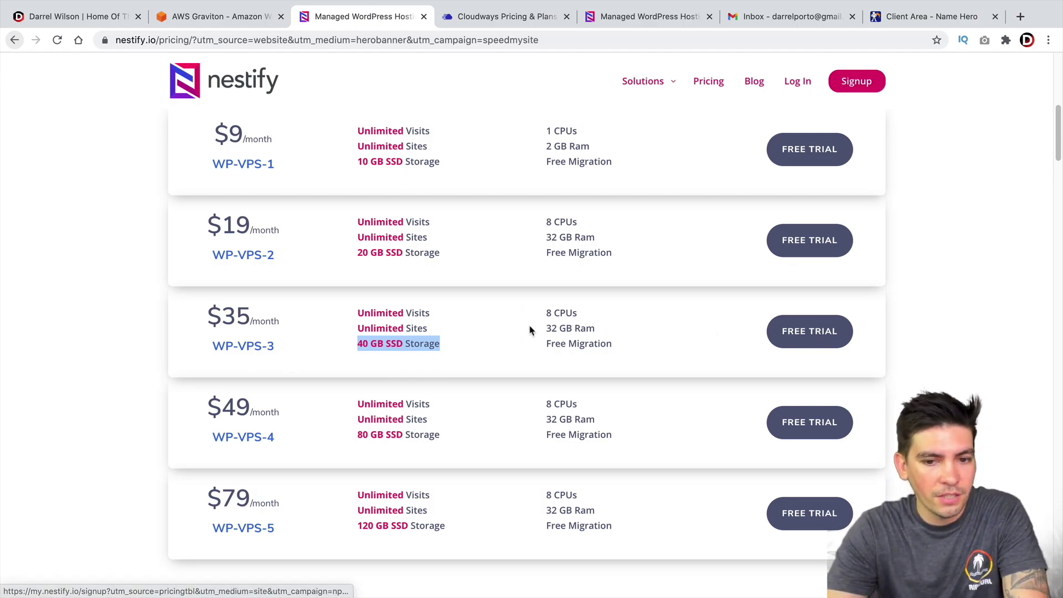
left_click(298, 327)
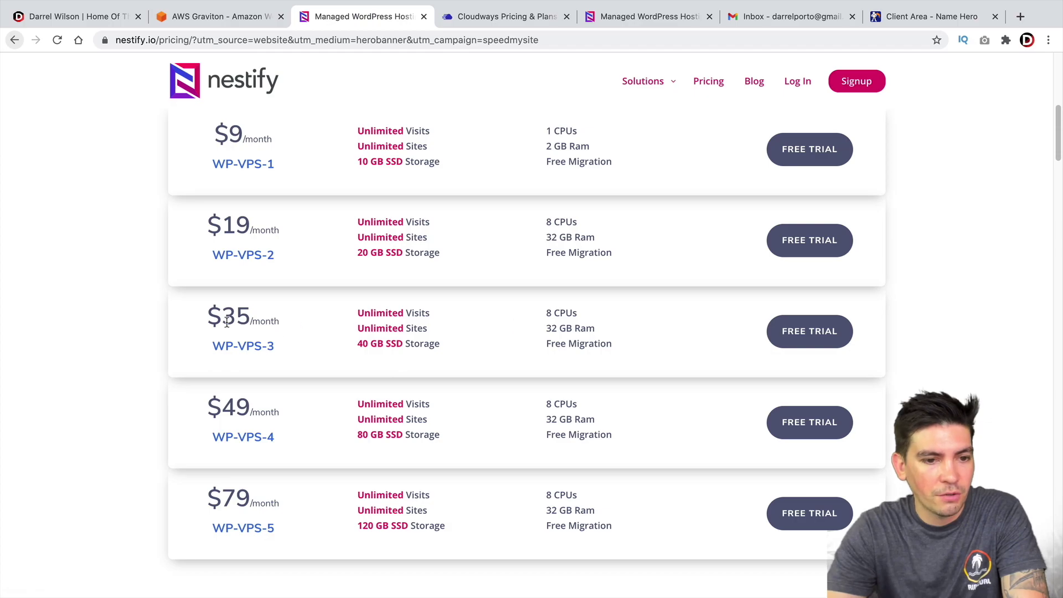
Start a WP-VPS-3 free trial and, after trying other locations, choose US-West-1 (AWS) as the hosting location.
left_click(818, 342)
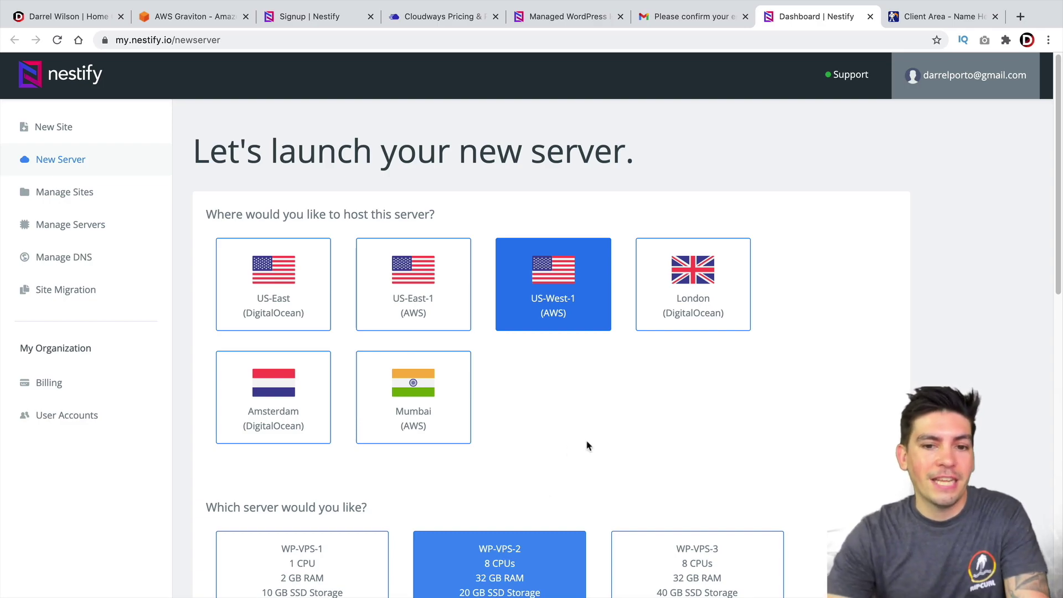
scroll(573, 439, "down", 2)
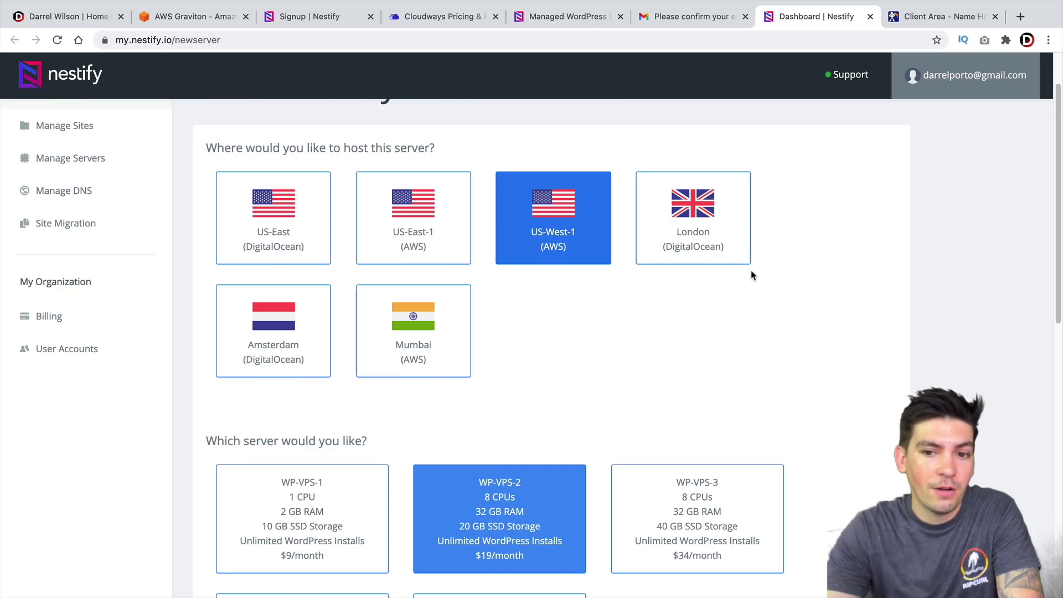
left_click(699, 227)
left_click(289, 306)
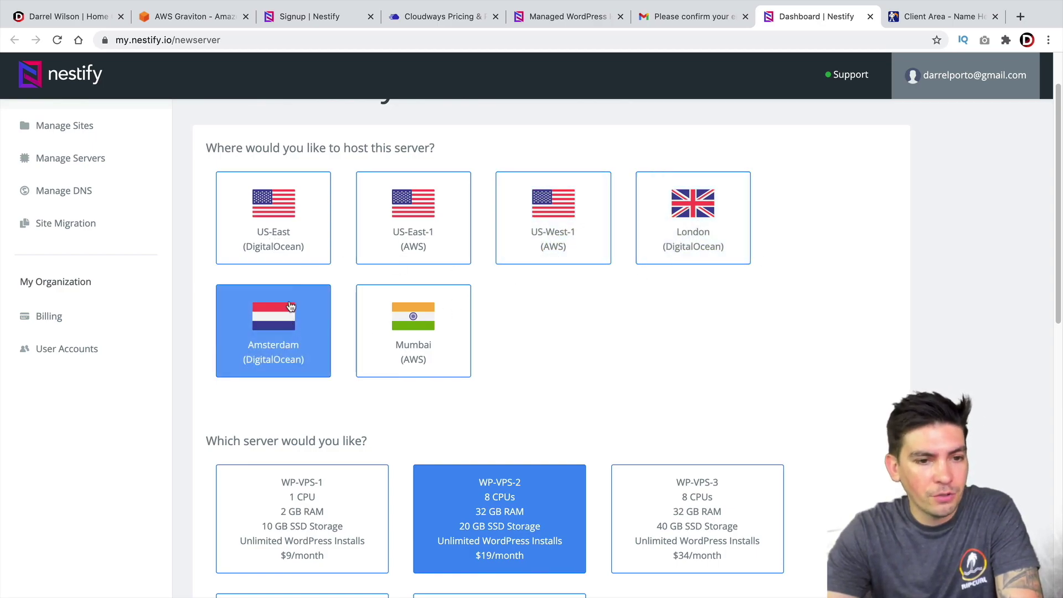
left_click(284, 233)
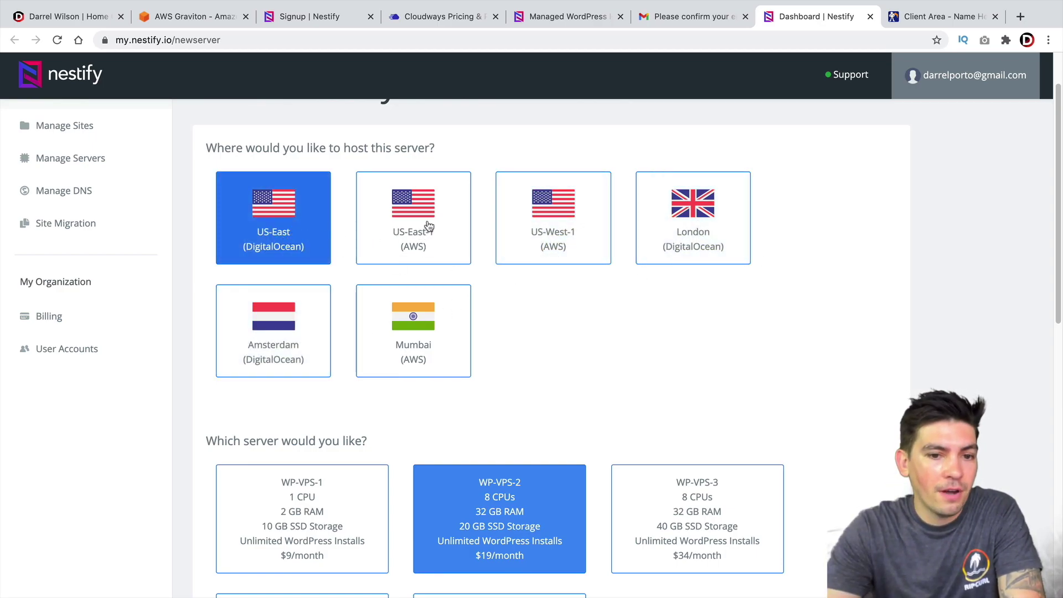
left_click(427, 243)
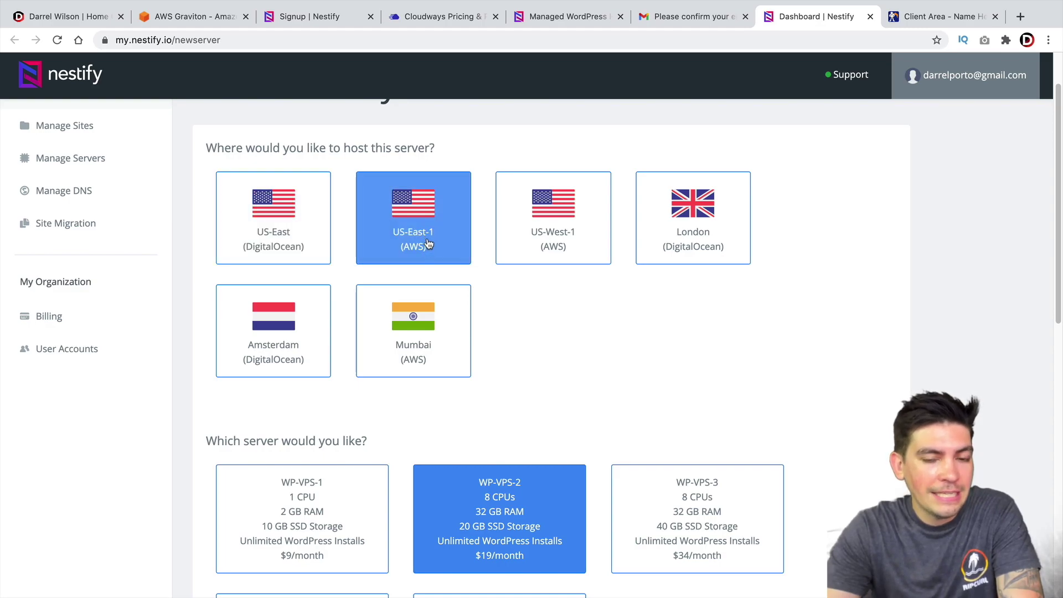
left_click(560, 233)
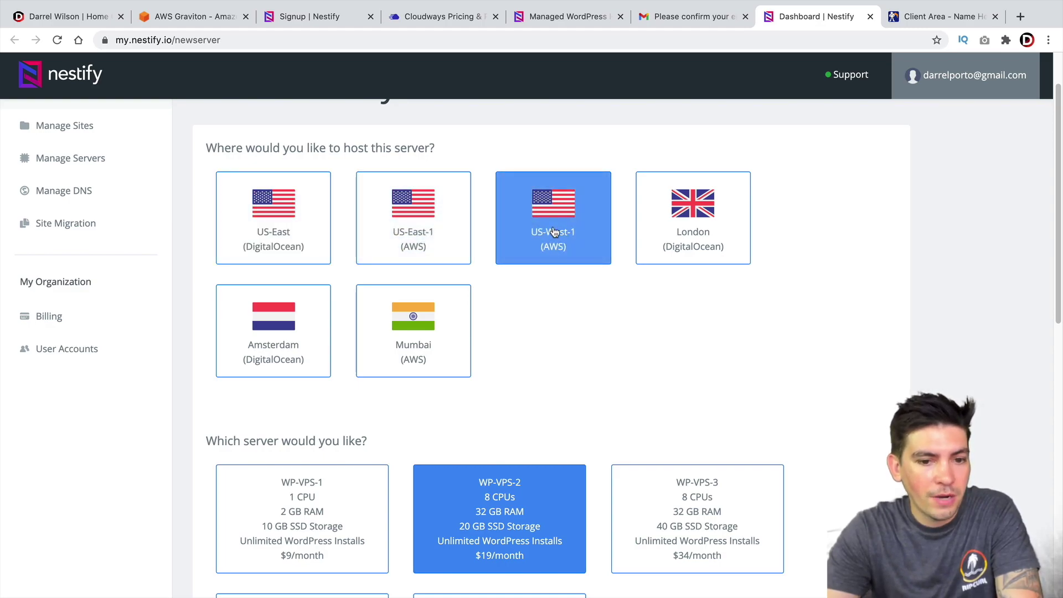
left_click(436, 317)
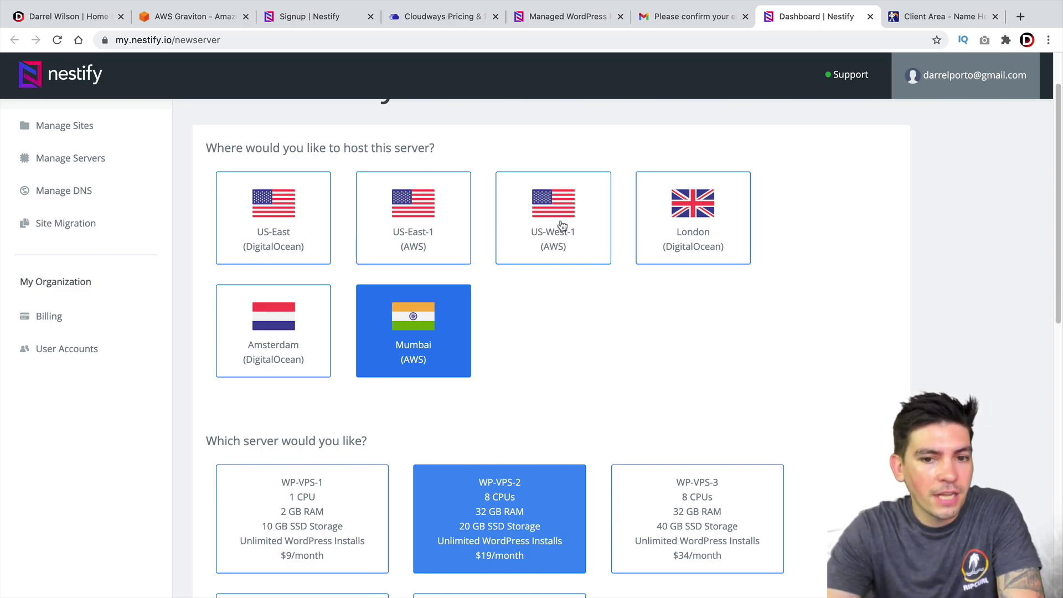
left_click(562, 226)
Compare the server plans and settle on the $19/month WP-VPS-2 plan.
scroll(558, 307, "down", 5)
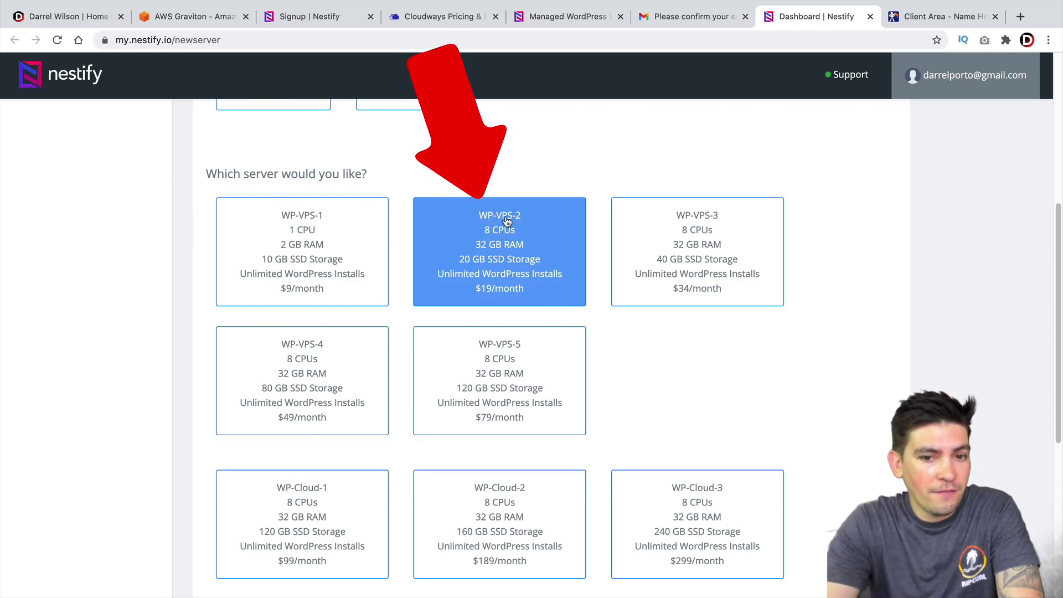
left_click(327, 234)
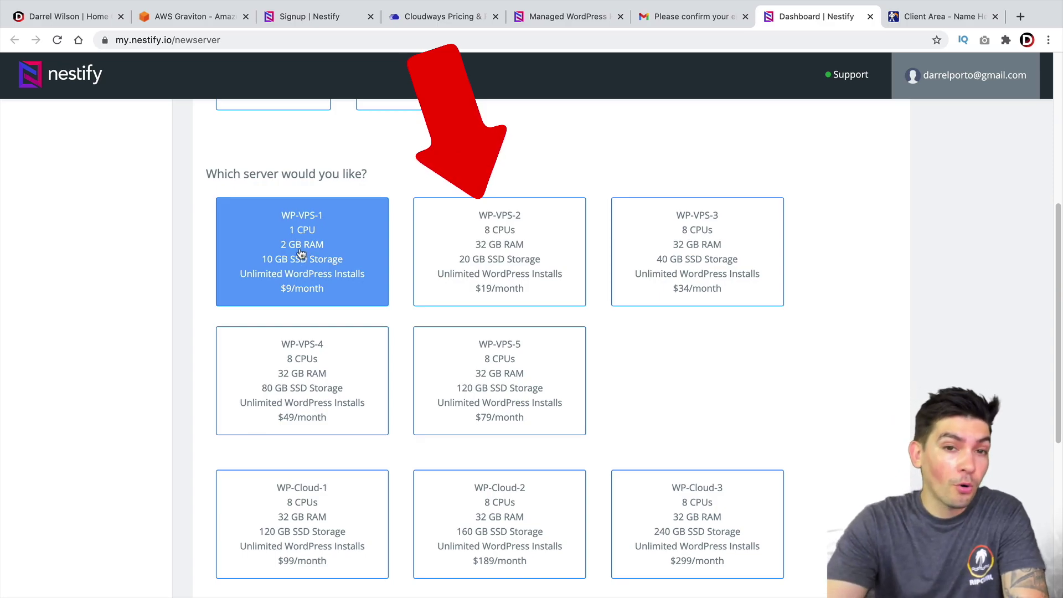
left_click(482, 238)
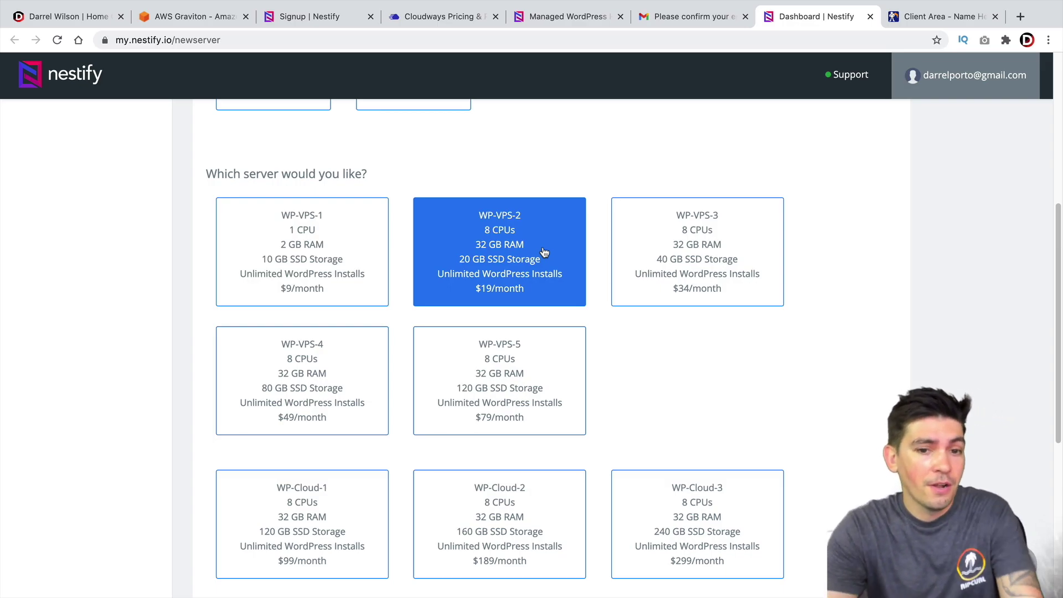
left_click(320, 297)
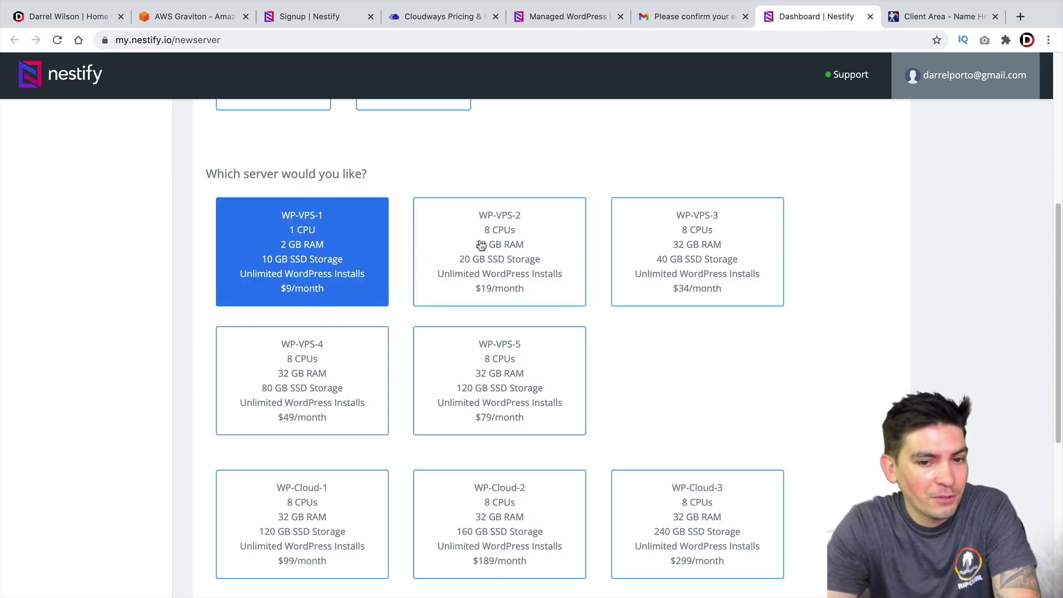
left_click(496, 247)
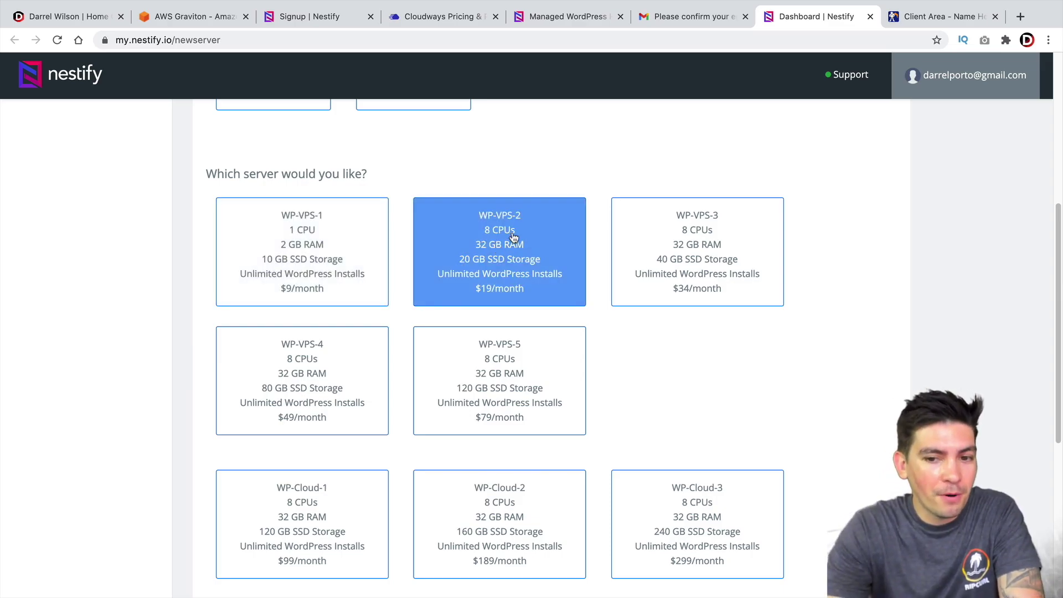
left_click(725, 235)
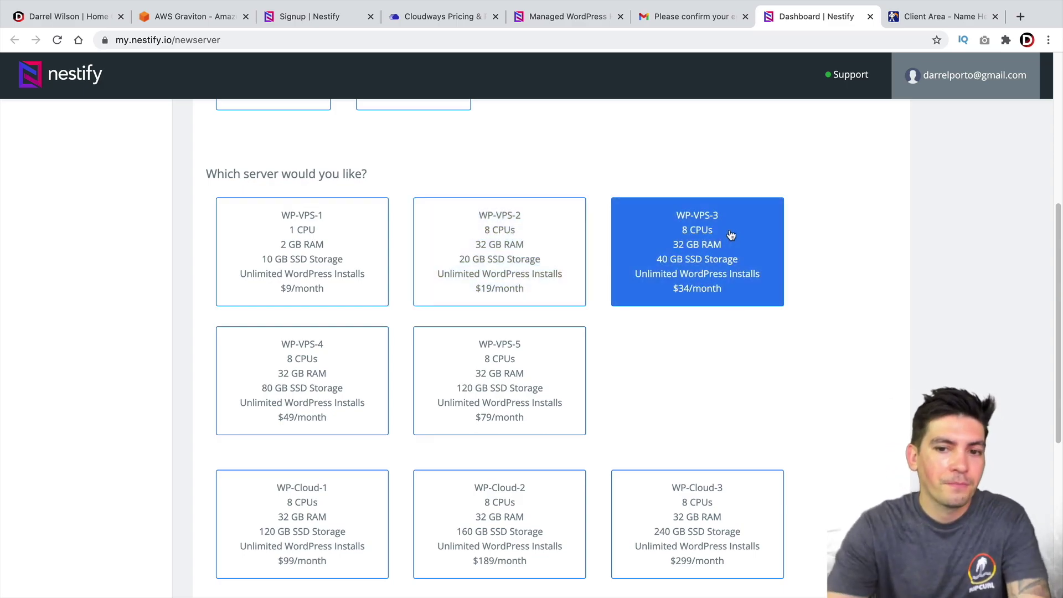
left_click(517, 246)
scroll(546, 219, "down", 5)
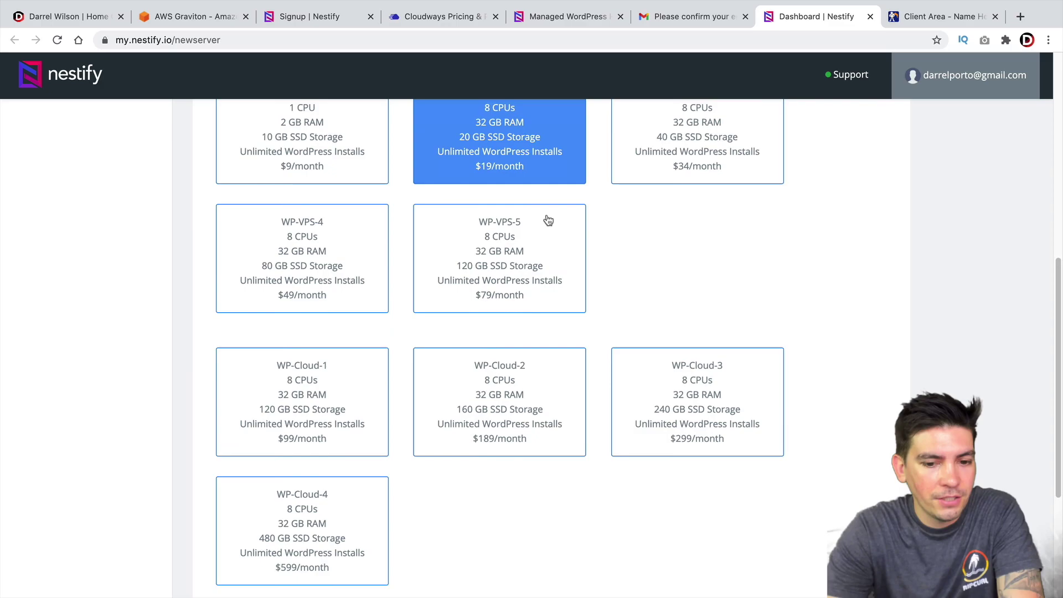
Enter a name for the new server and start its free trial.
scroll(546, 208, "down", 2)
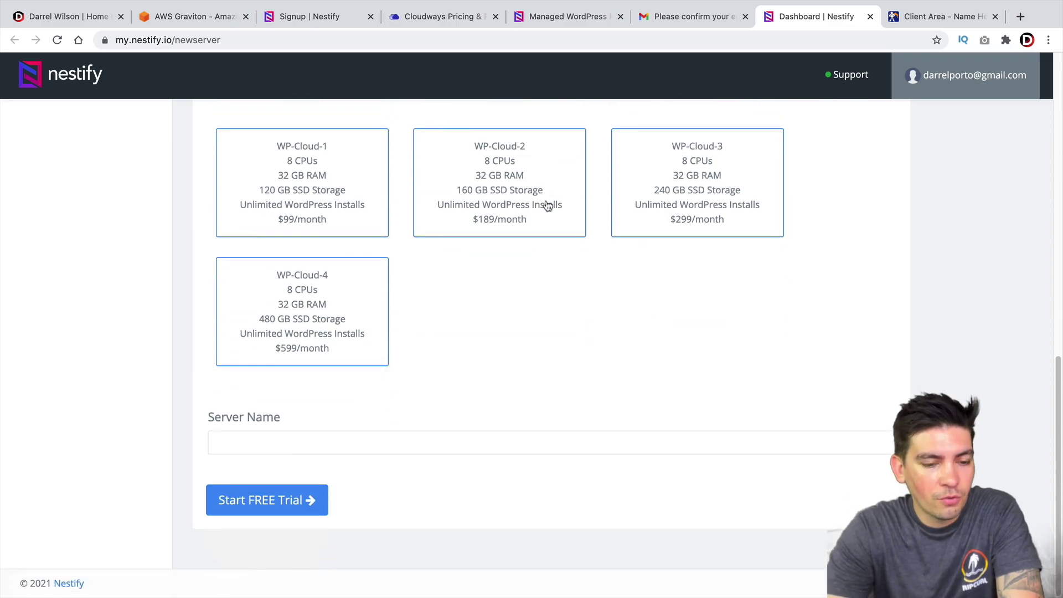
left_click(334, 443)
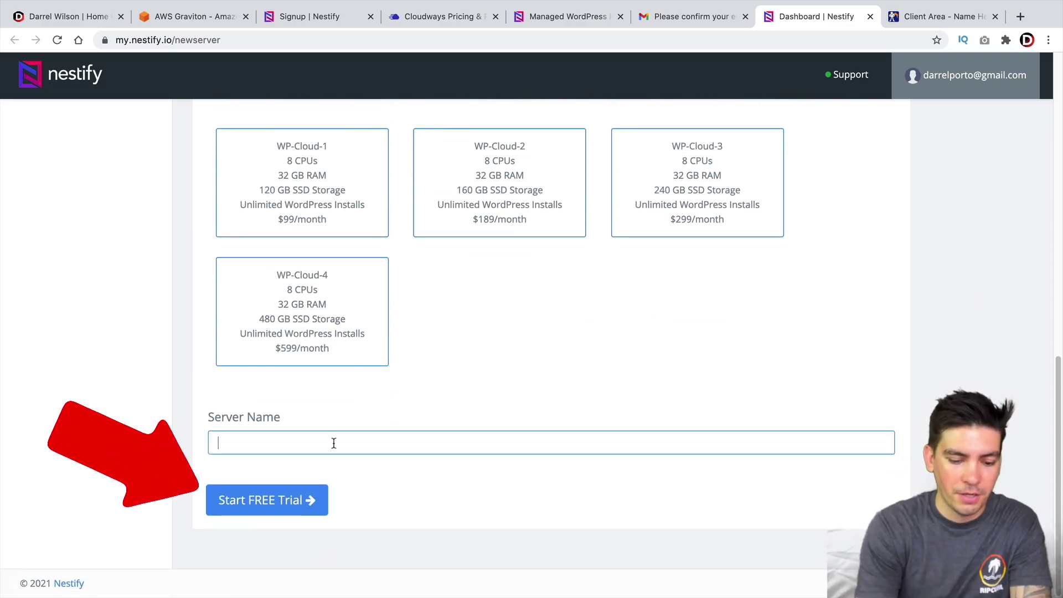
type("Darrels Website")
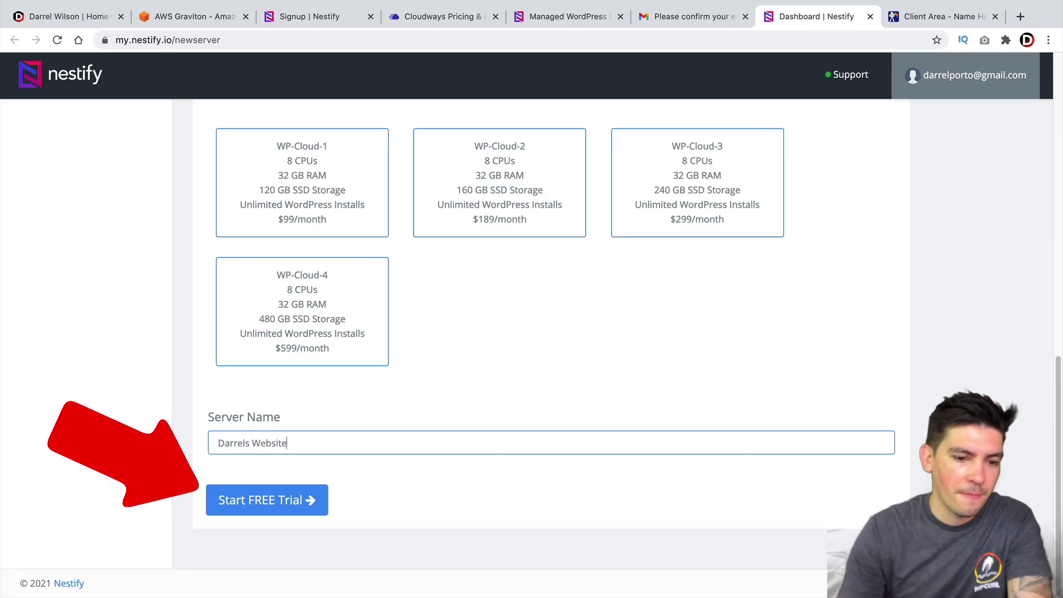
left_click(266, 506)
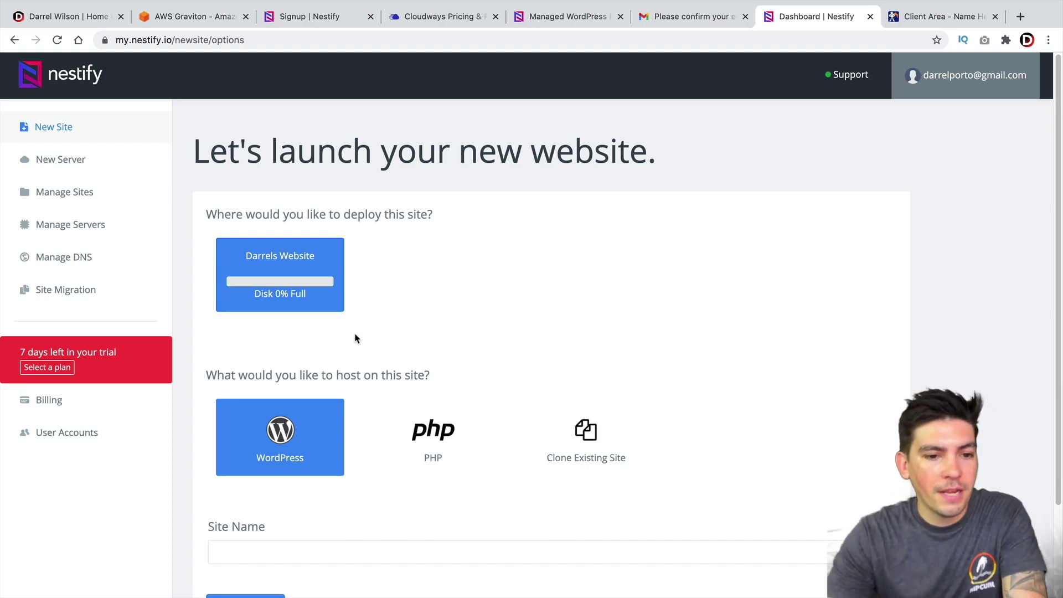
With WordPress kept as the site type, enter a site name and launch the site on the new server.
scroll(294, 253, "down", 2)
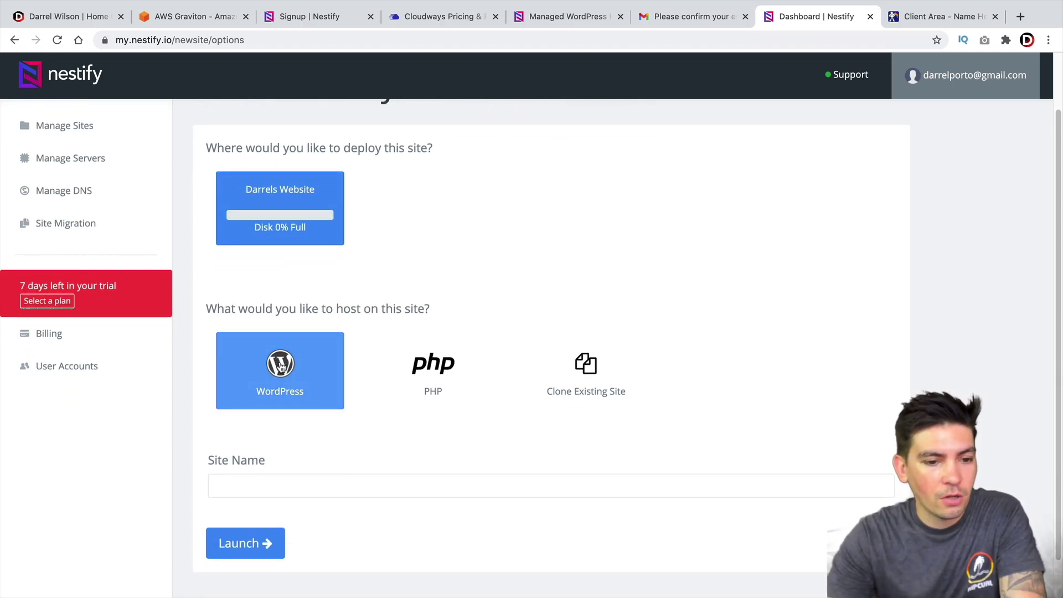
left_click(321, 485)
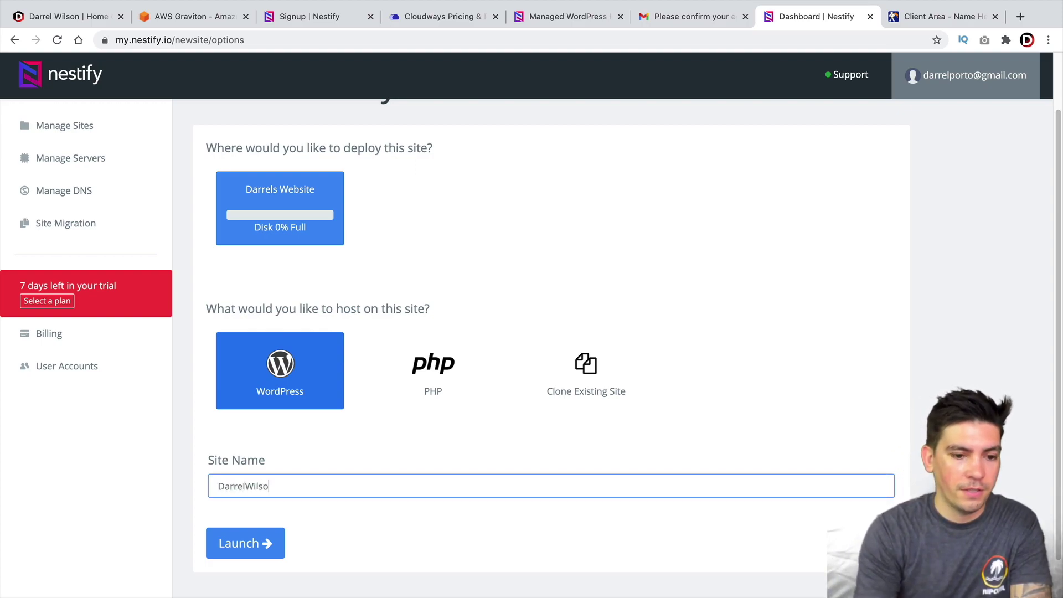
type("DarrelWilsons Website")
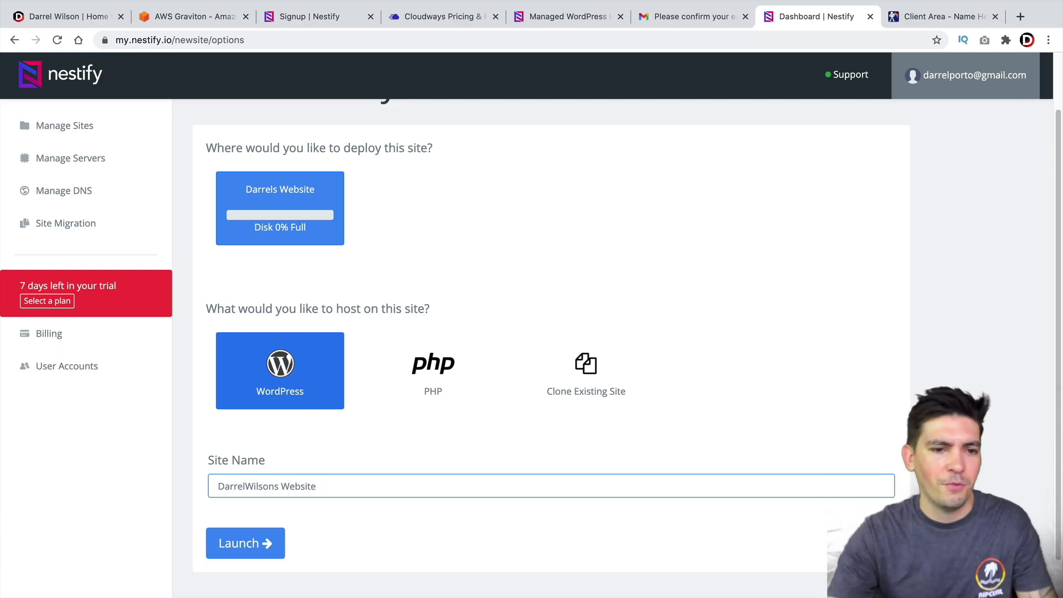
scroll(321, 476, "down", 2)
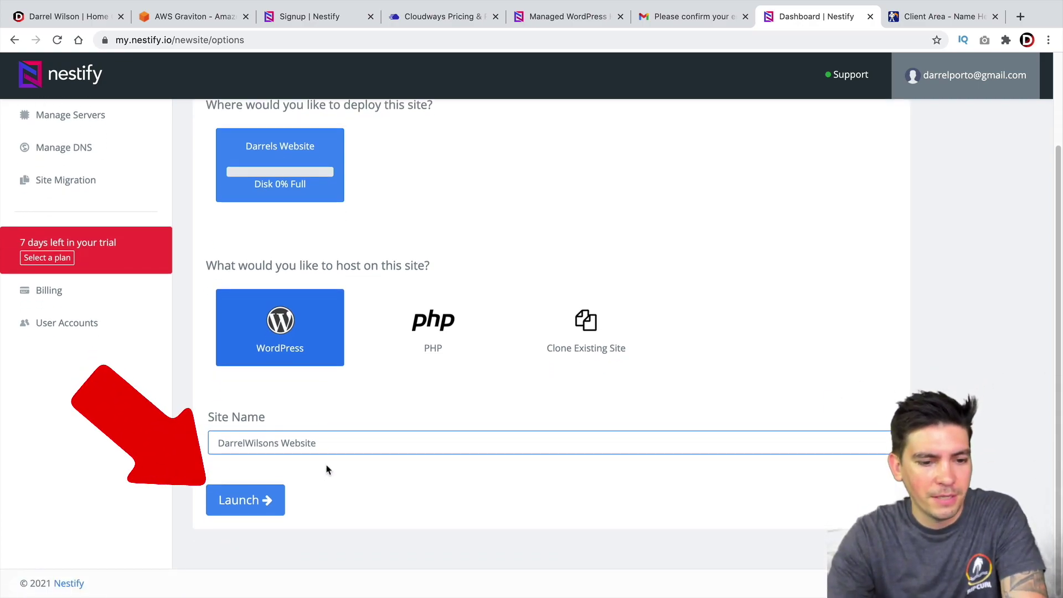
left_click(242, 501)
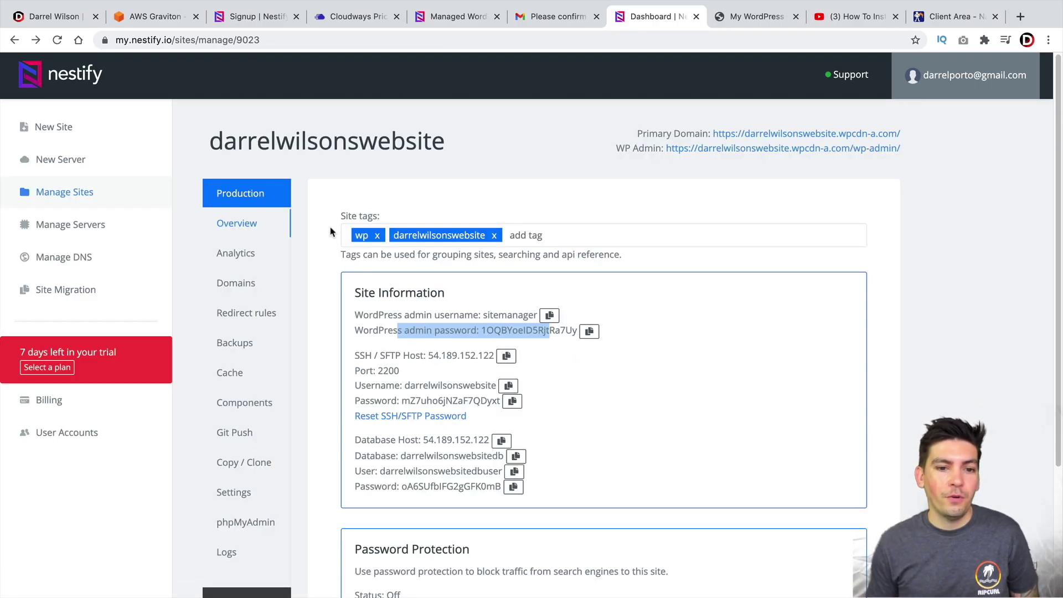
Highlight the WordPress admin username and password lines in the site overview.
triple_click(393, 317)
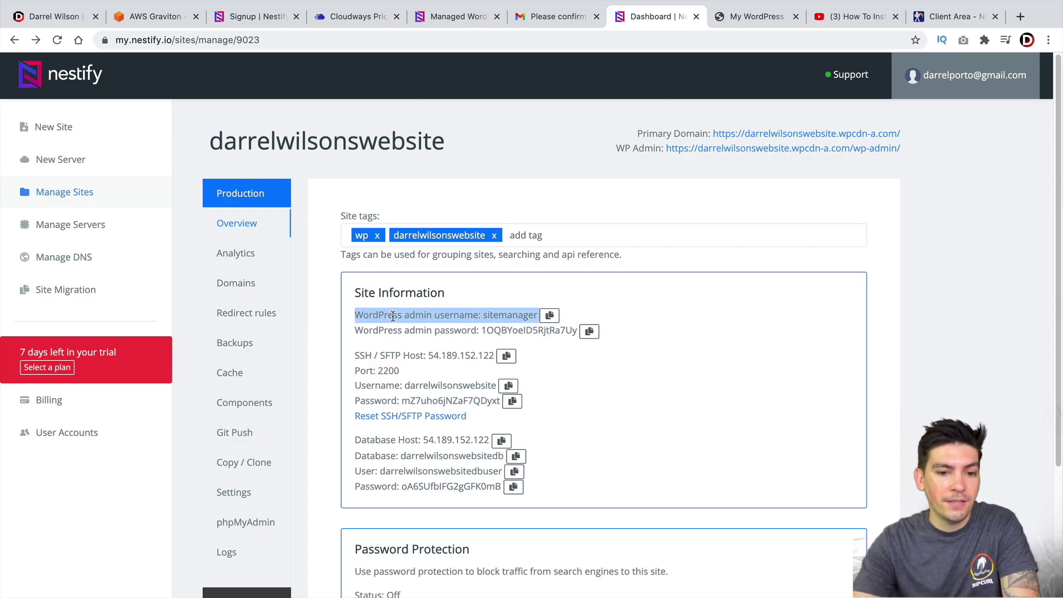
left_click(404, 314)
left_click_drag(360, 317, 493, 319)
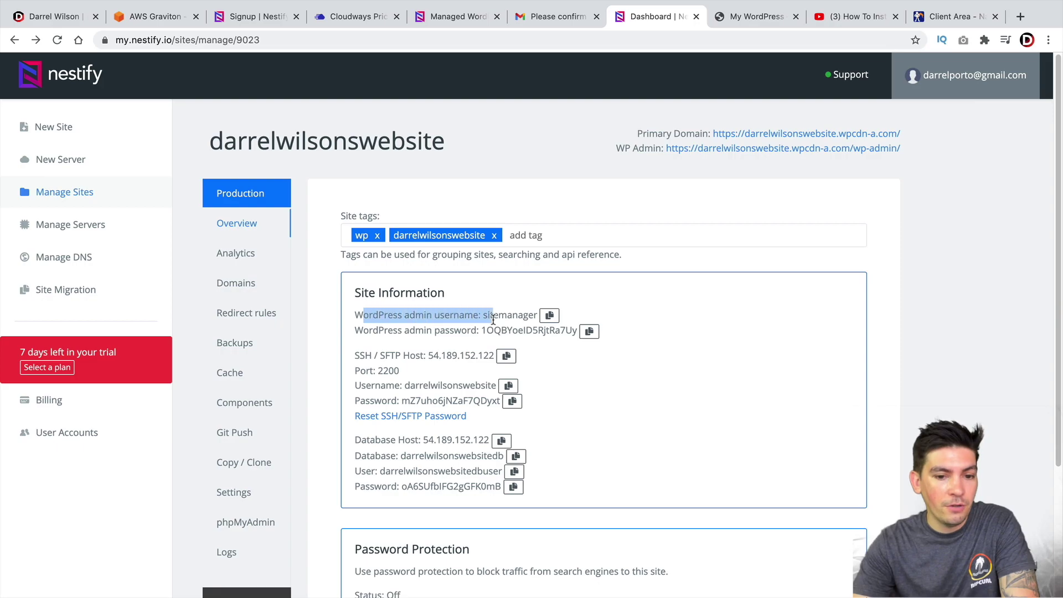
left_click_drag(364, 330, 501, 331)
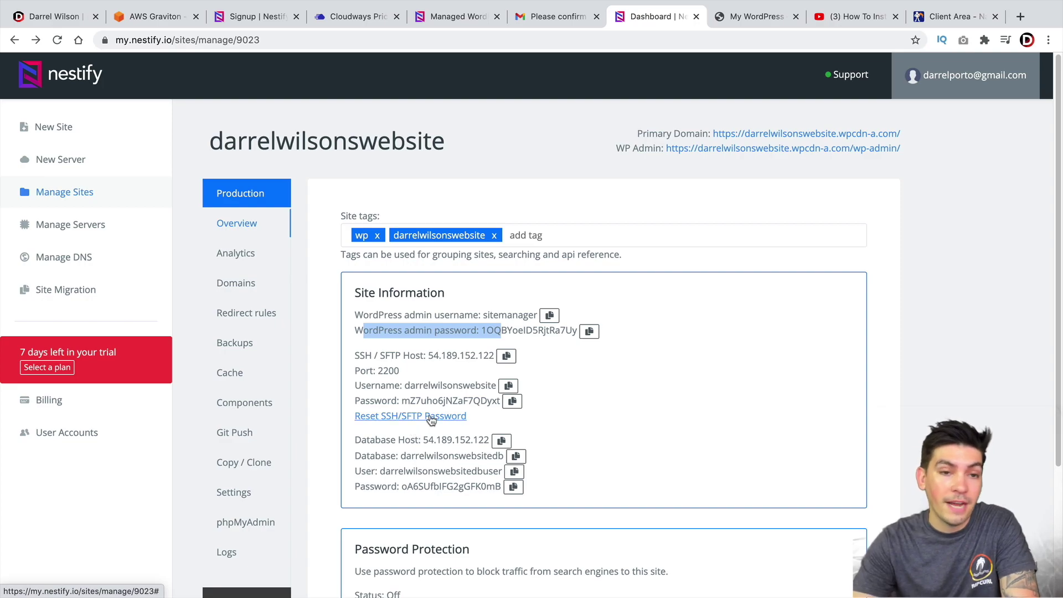
View the live site via the Primary Domain link, return to the overview, and close the duplicate site tab.
left_click(759, 136)
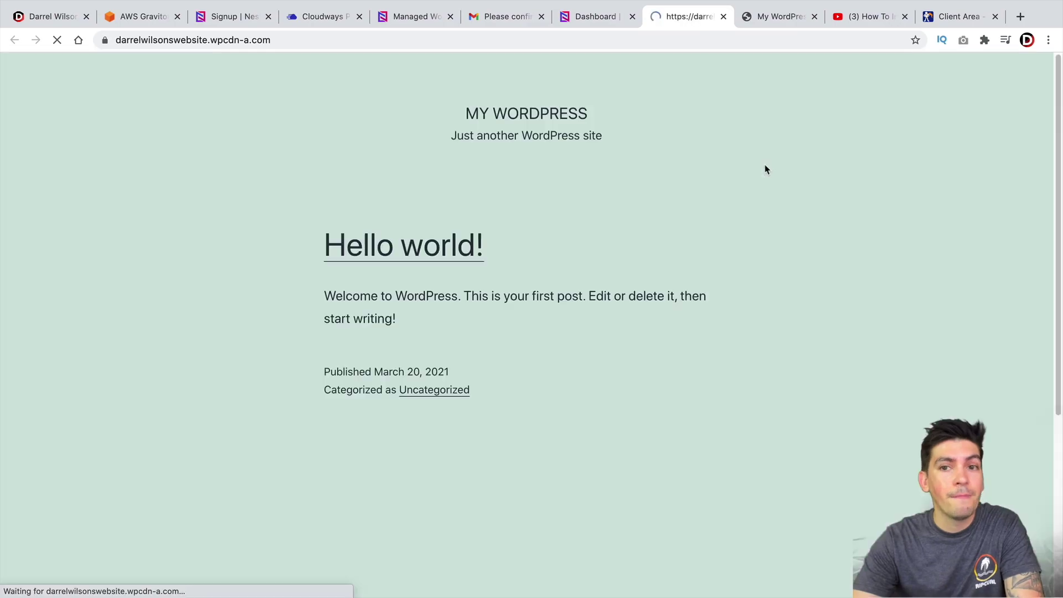
left_click(607, 17)
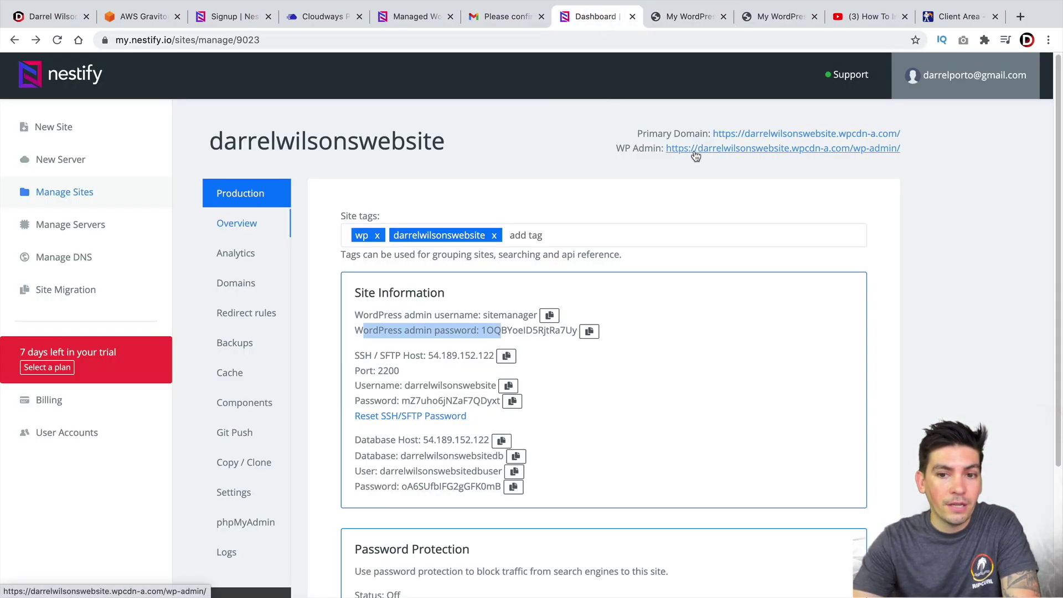
left_click(497, 315)
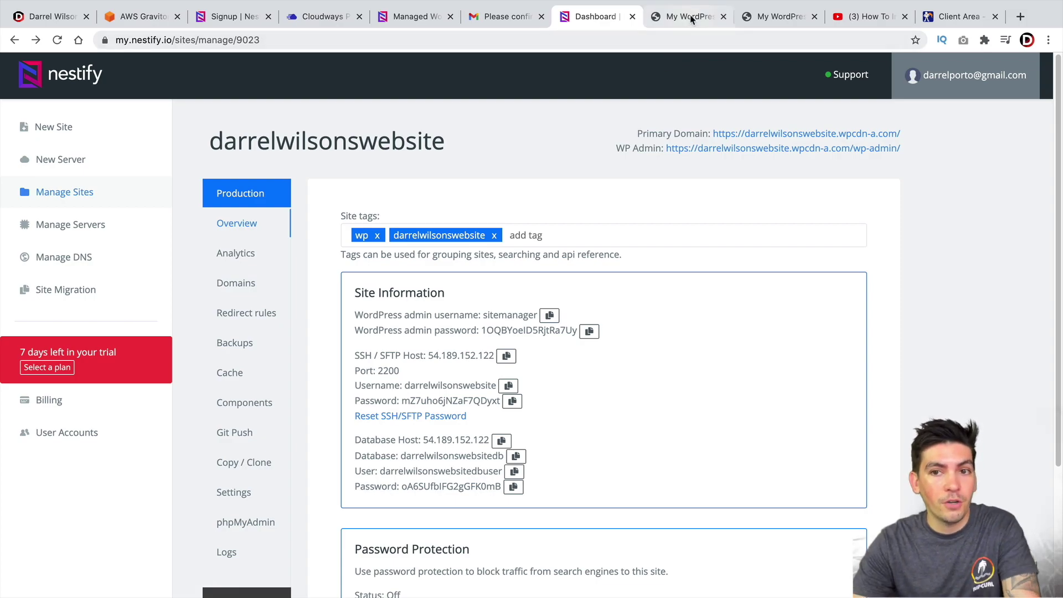
left_click(724, 16)
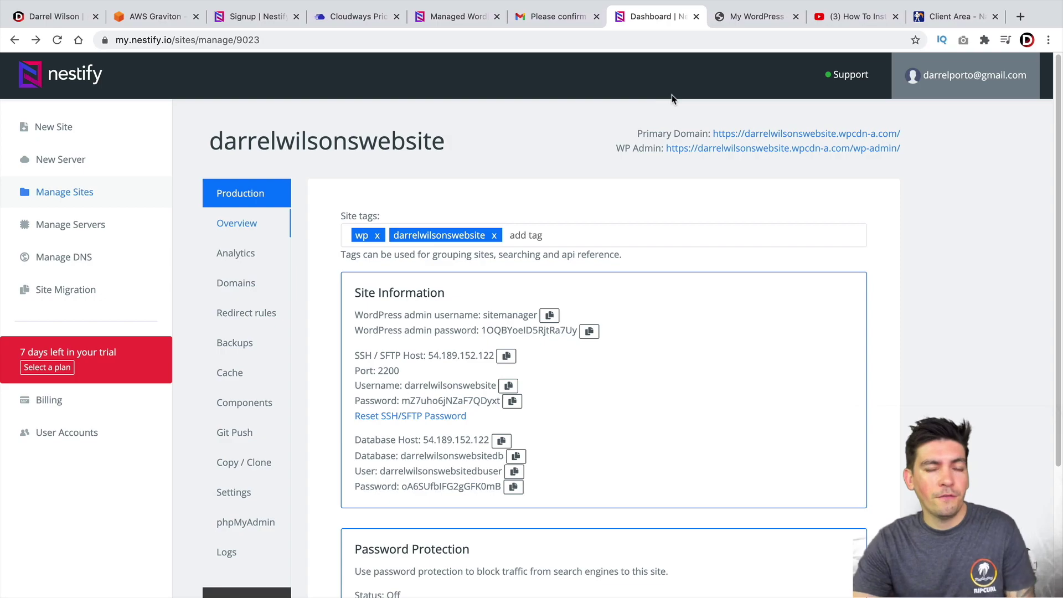
left_click(856, 17)
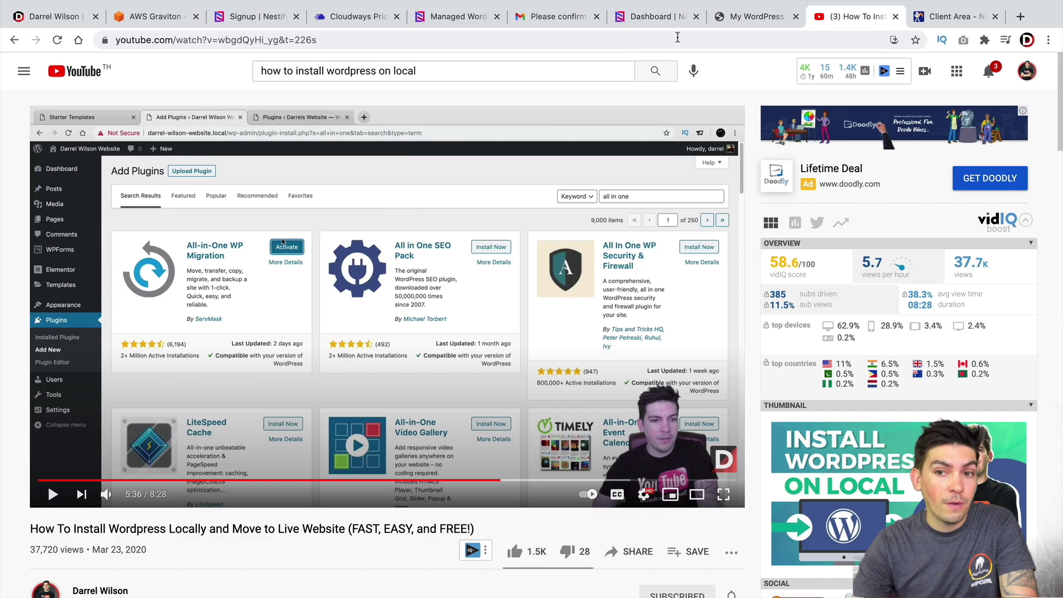
left_click(742, 25)
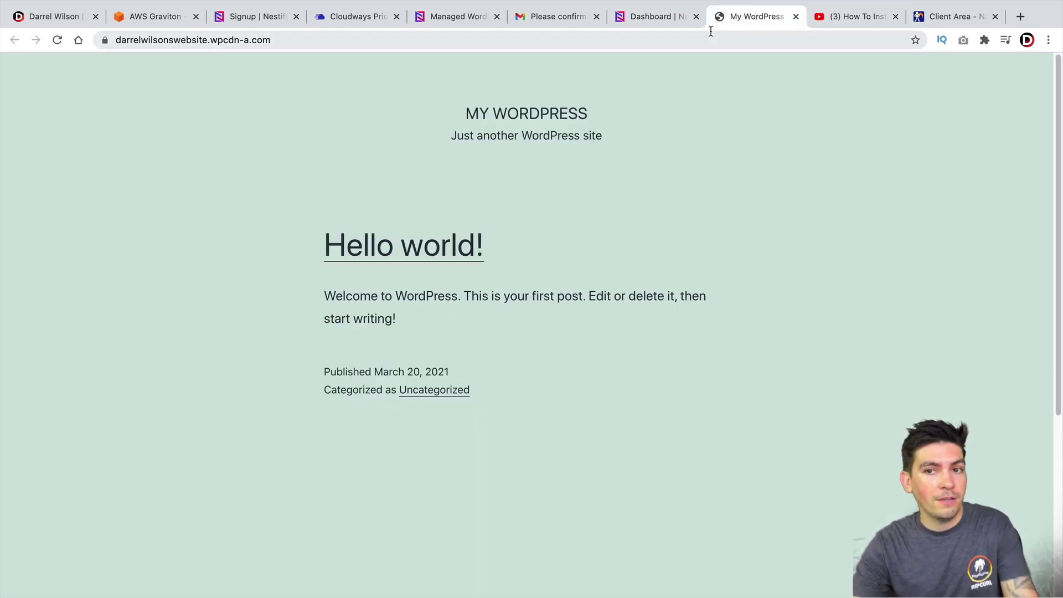
left_click(828, 19)
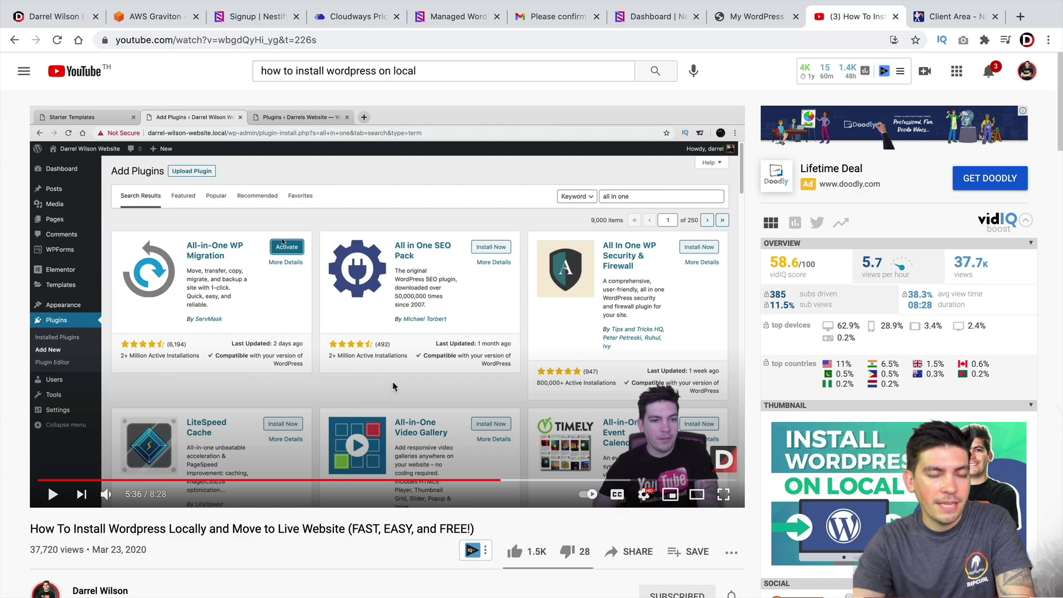
left_click(642, 16)
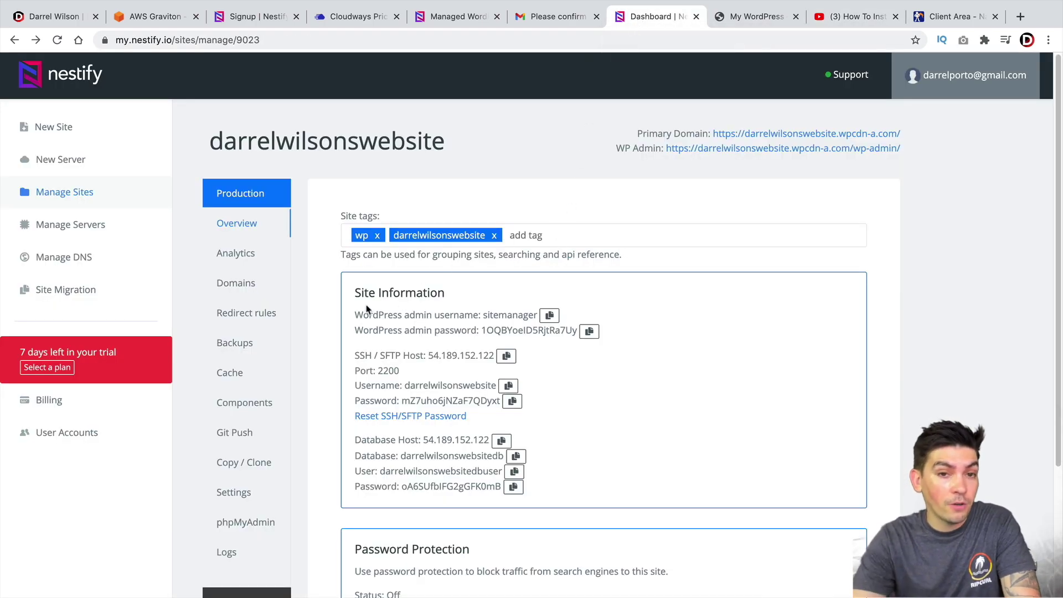
left_click(48, 291)
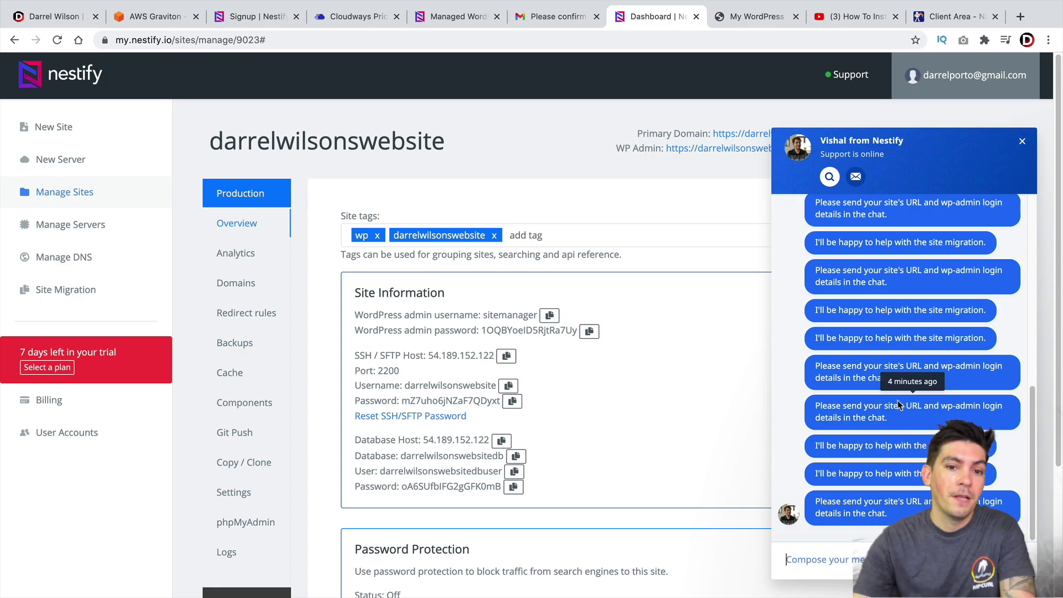
left_click(1023, 141)
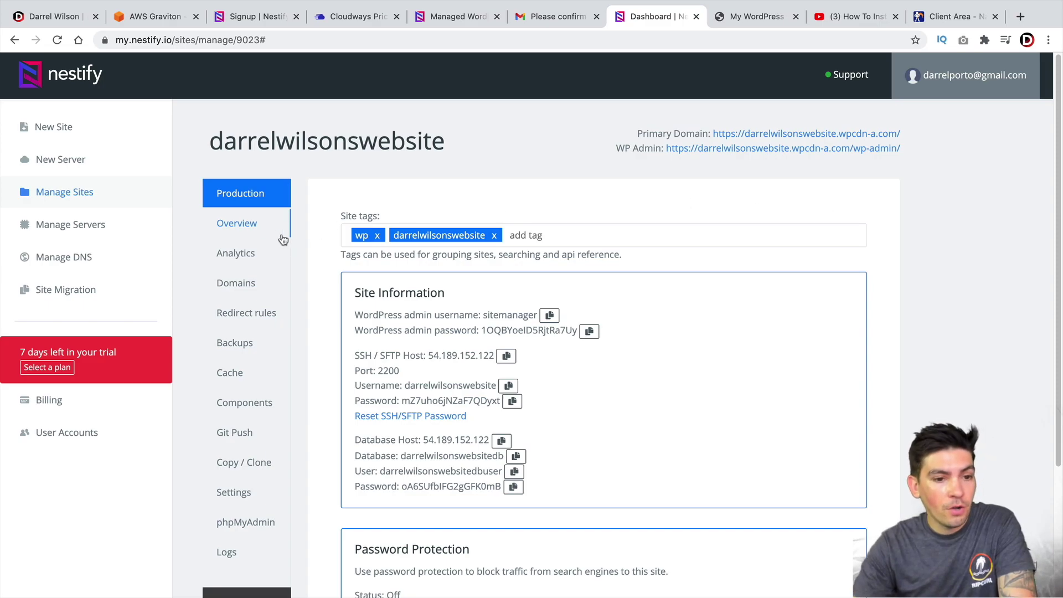
Open the site's Domains settings and set the SSL Type to Let's Encrypt SSL.
left_click(239, 291)
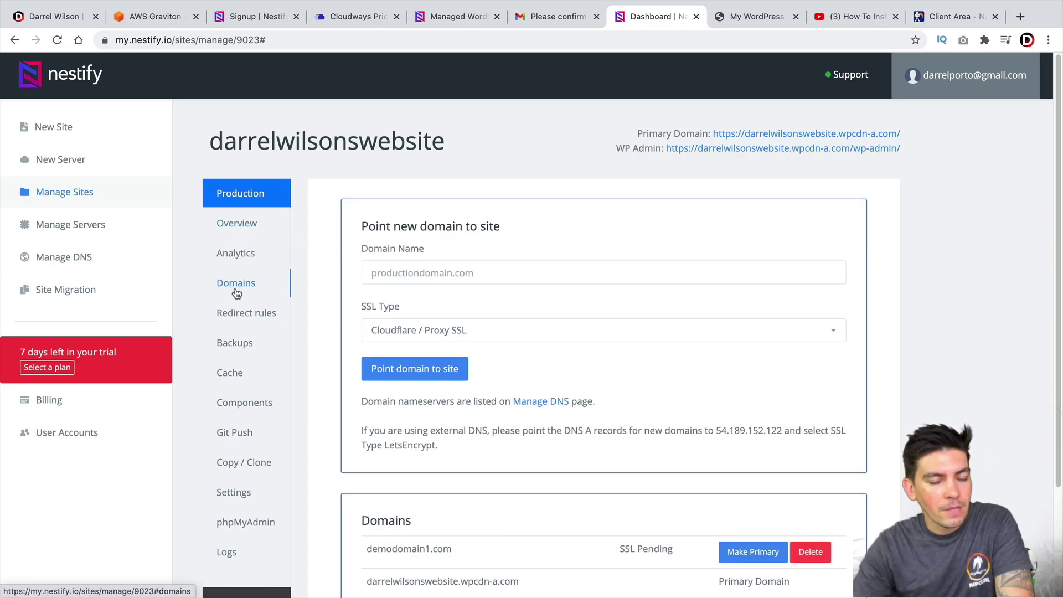
left_click(393, 271)
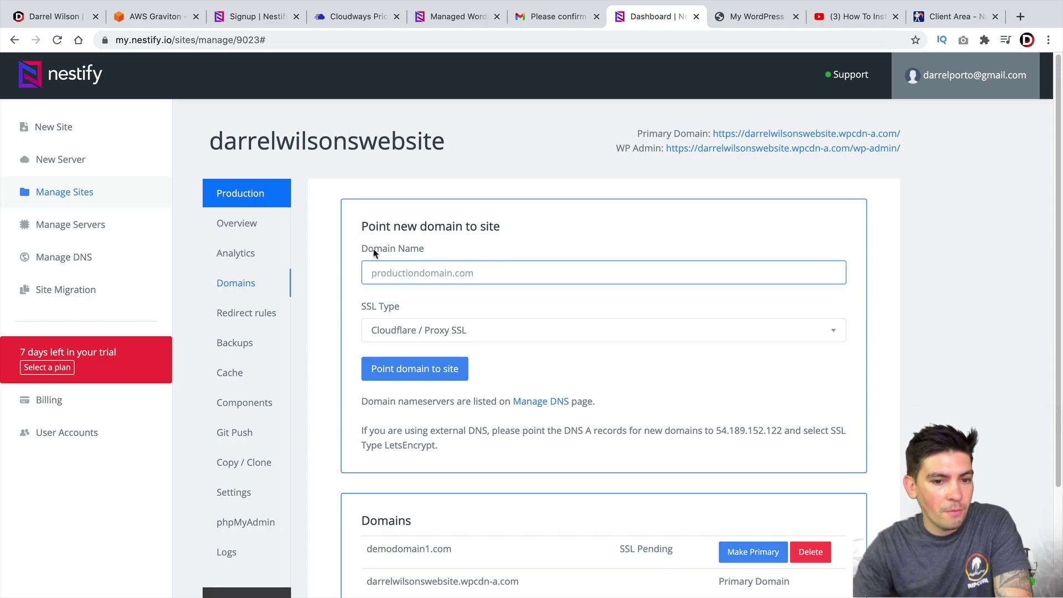
left_click(421, 331)
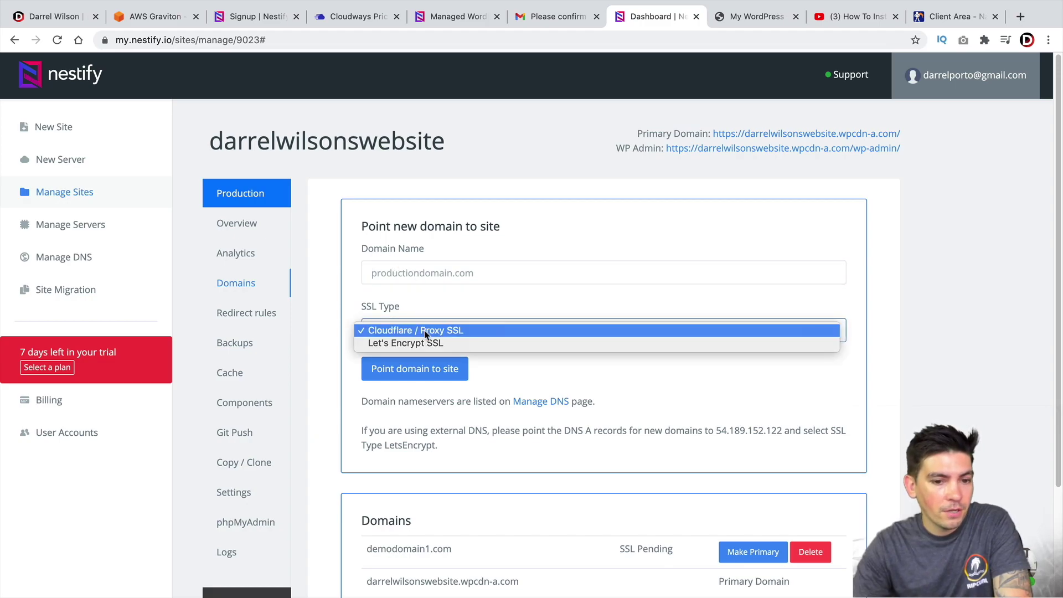
left_click(427, 345)
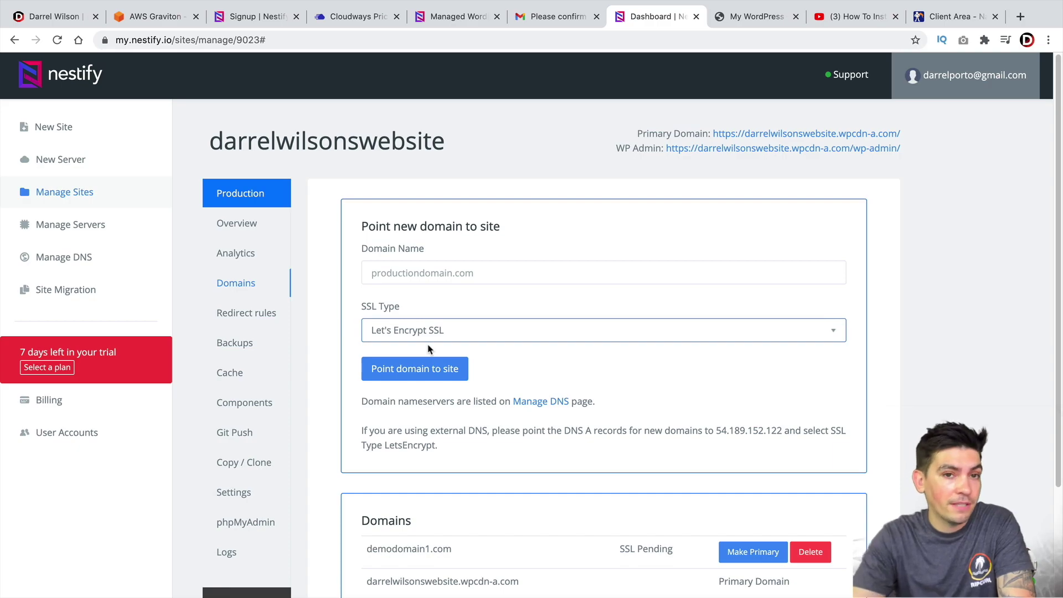
left_click(438, 330)
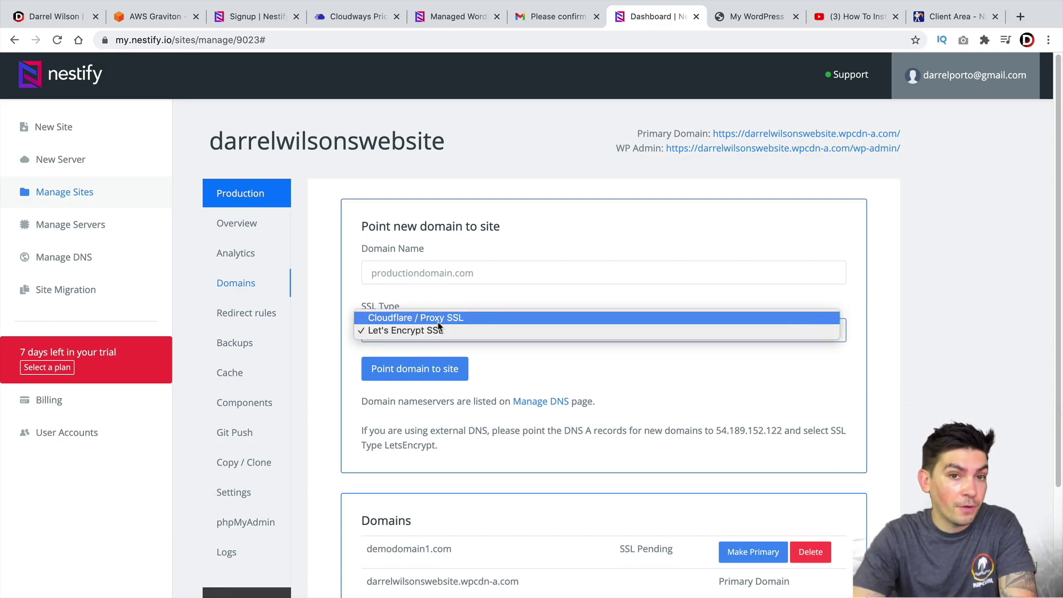
left_click(441, 331)
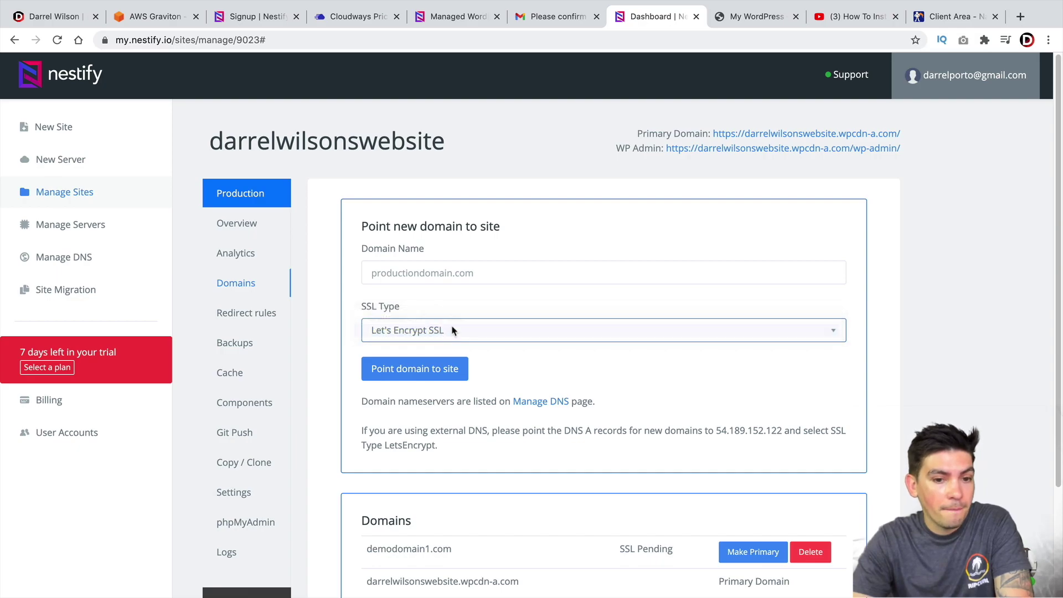
Check the demodomain1.com entry, marked SSL Pending, in the Domains list.
left_click(426, 273)
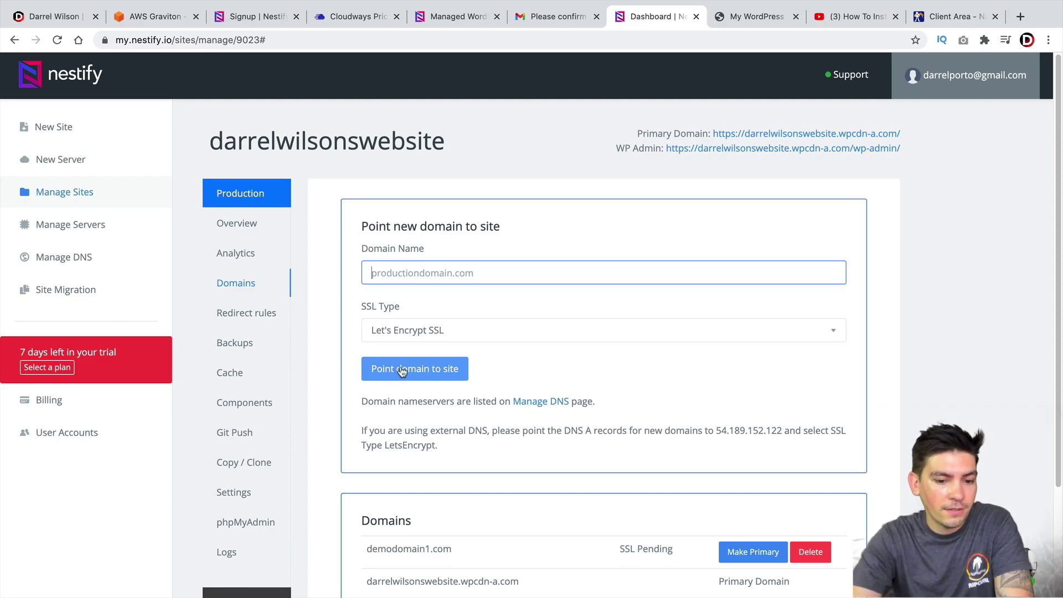
scroll(396, 379, "down", 3)
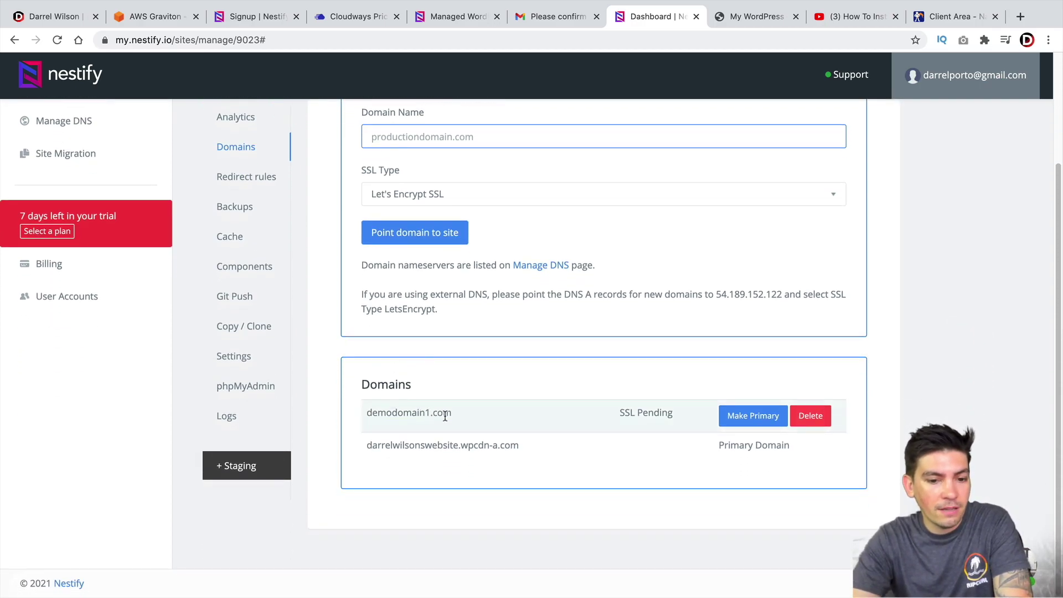
left_click_drag(455, 415, 365, 415)
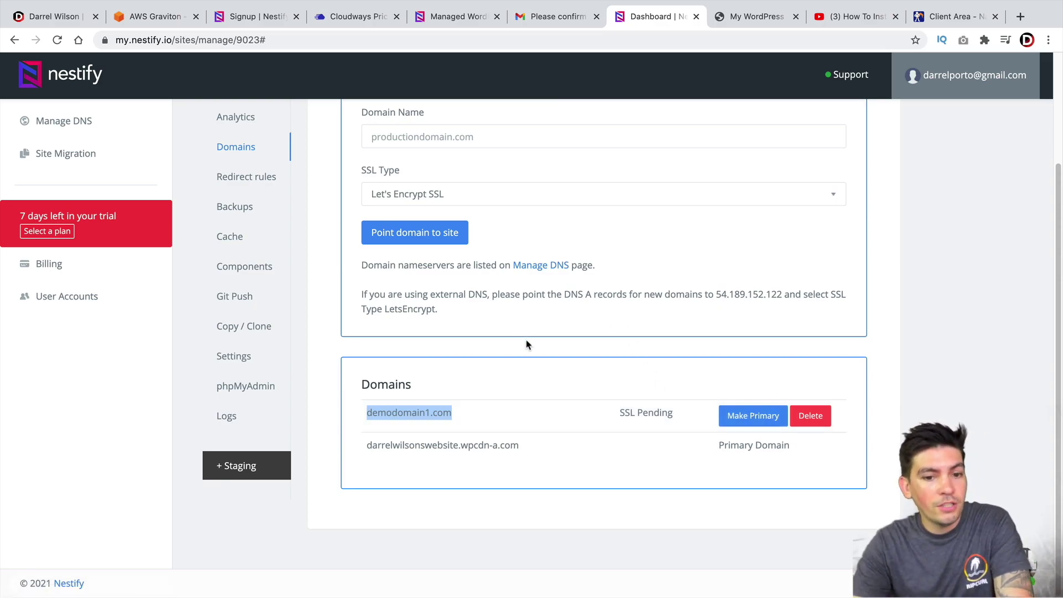
scroll(526, 344, "up", 3)
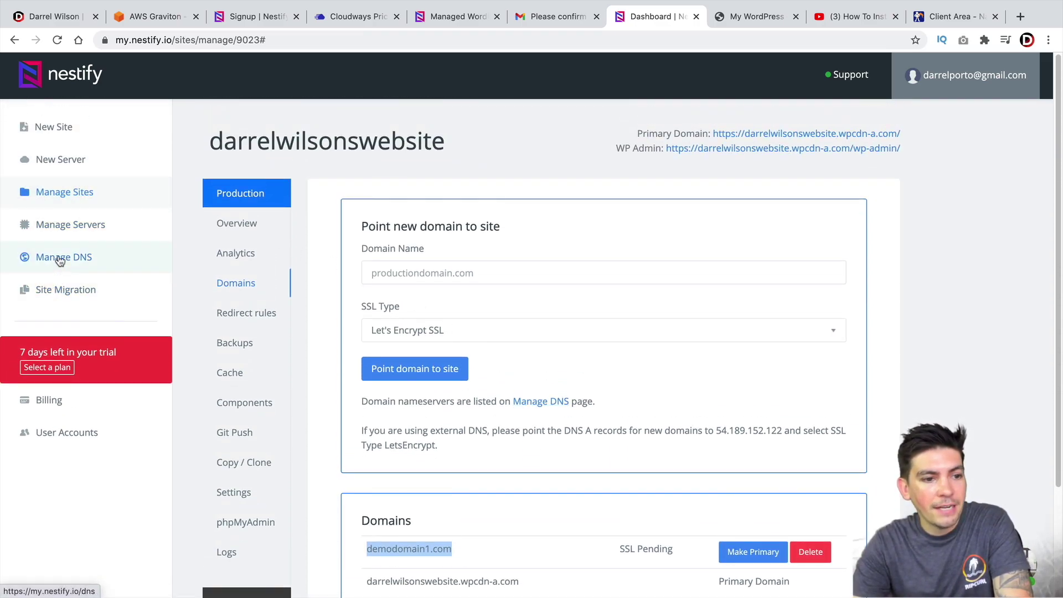
On the Manage DNS page, copy demodomain1.com's apollo.ns.cloudflare.com nameserver.
left_click(60, 258)
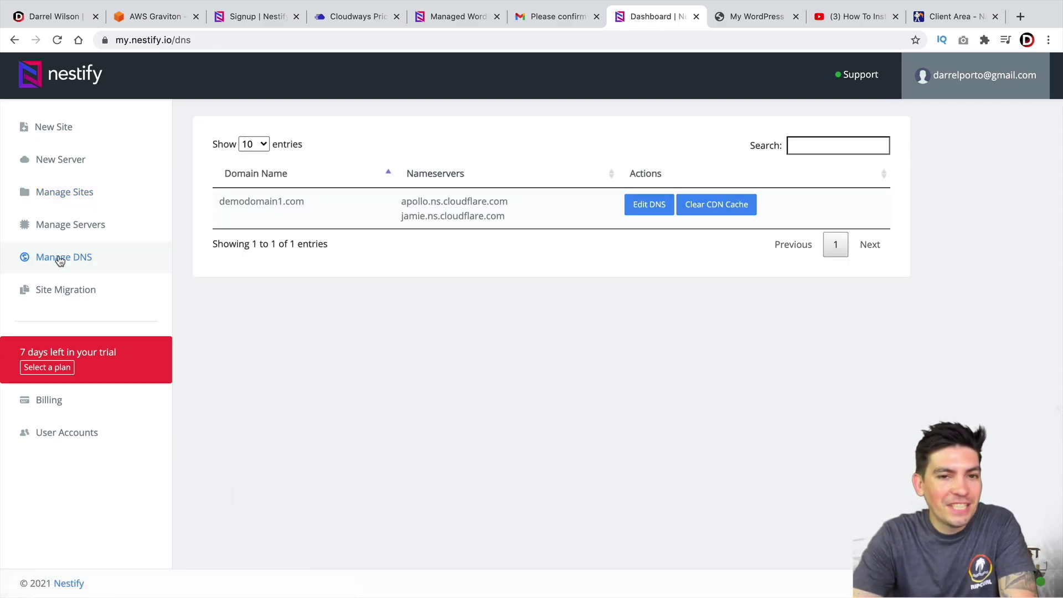
left_click_drag(313, 203, 215, 216)
left_click(246, 218)
triple_click(453, 196)
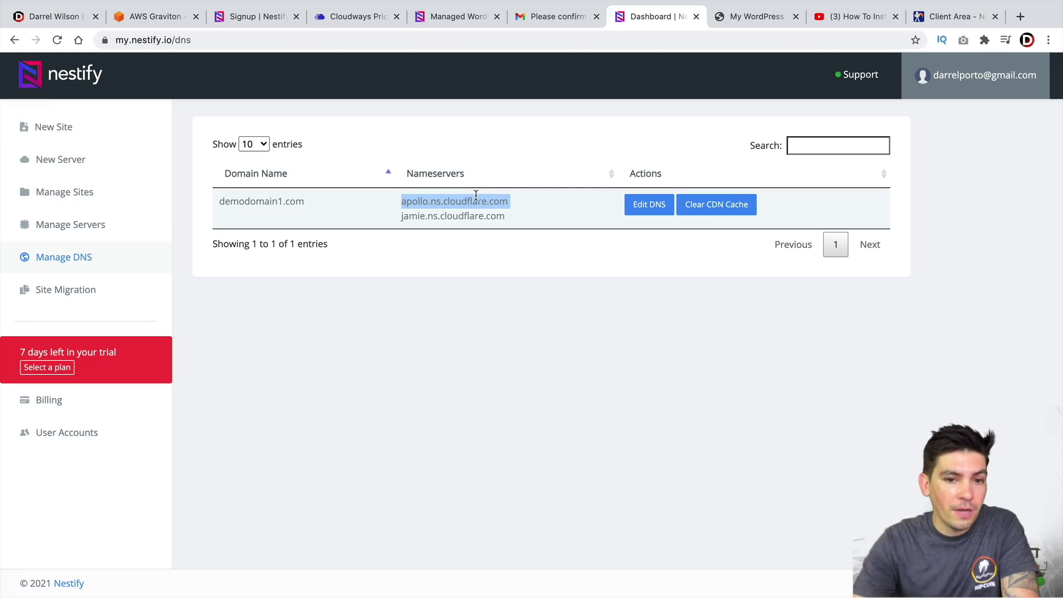
right_click(470, 197)
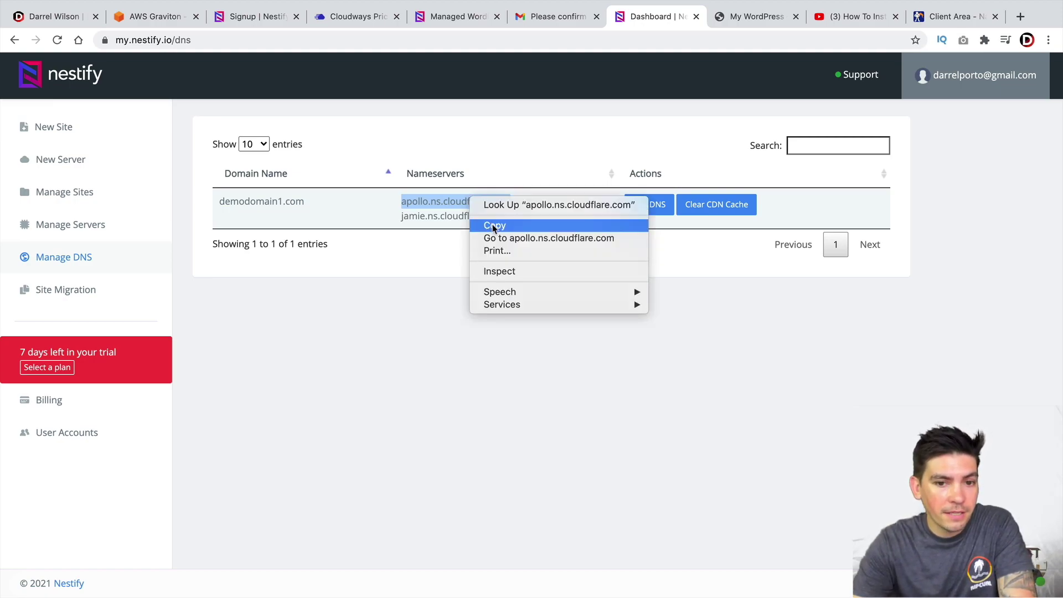
left_click(495, 226)
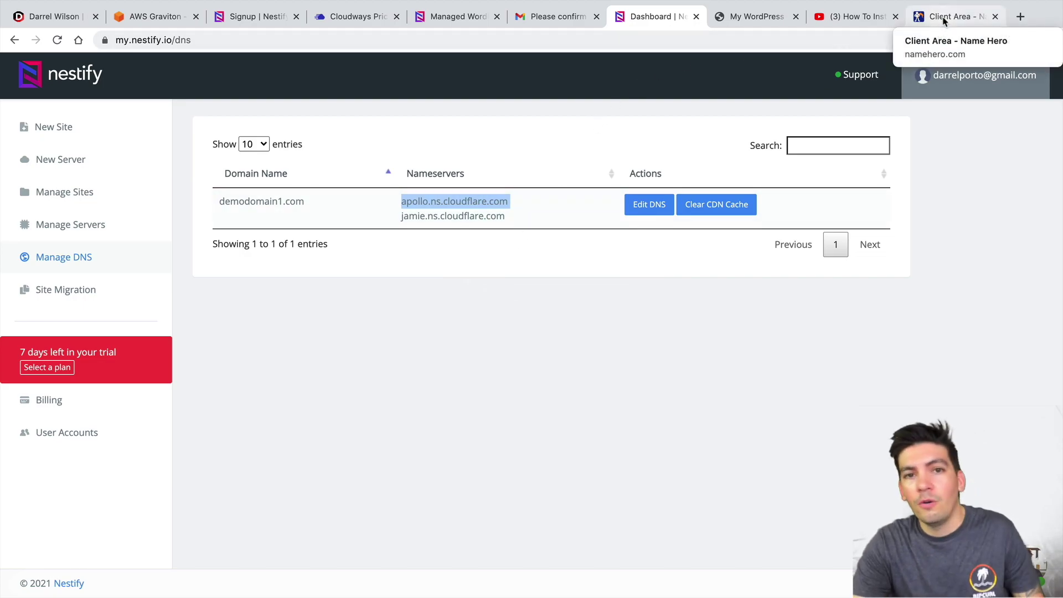
In NameHero's My Domains list, open nameserver management for demodomain1.com.
left_click_drag(945, 20, 750, 21)
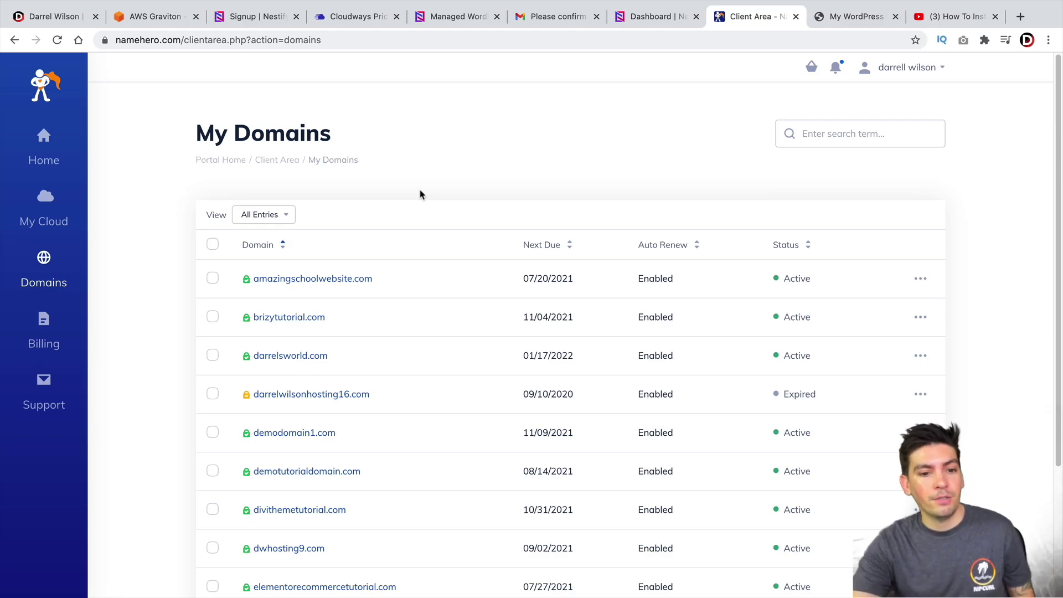
scroll(435, 230, "down", 2)
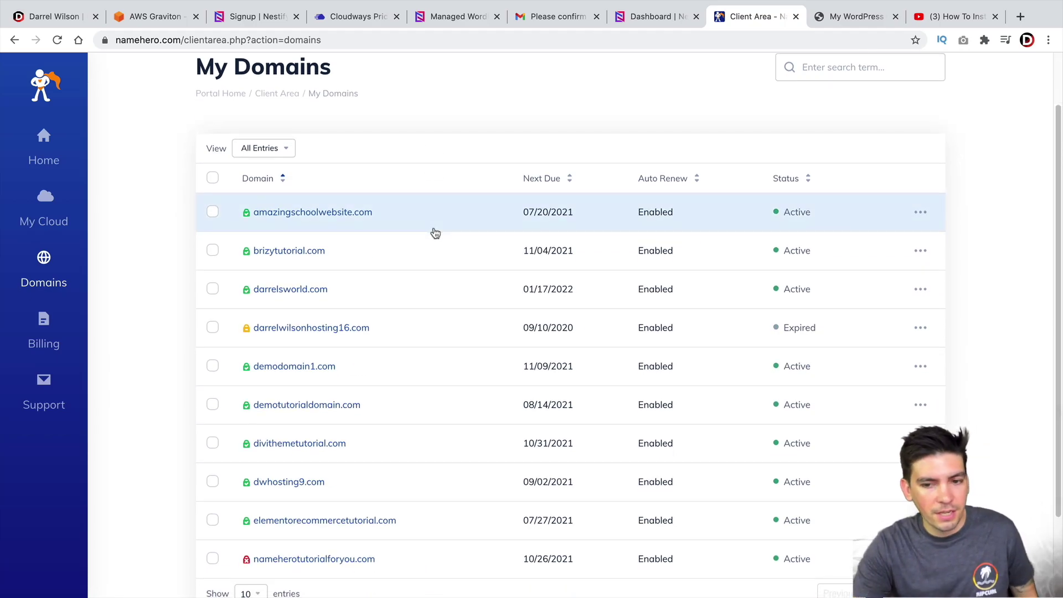
left_click(921, 290)
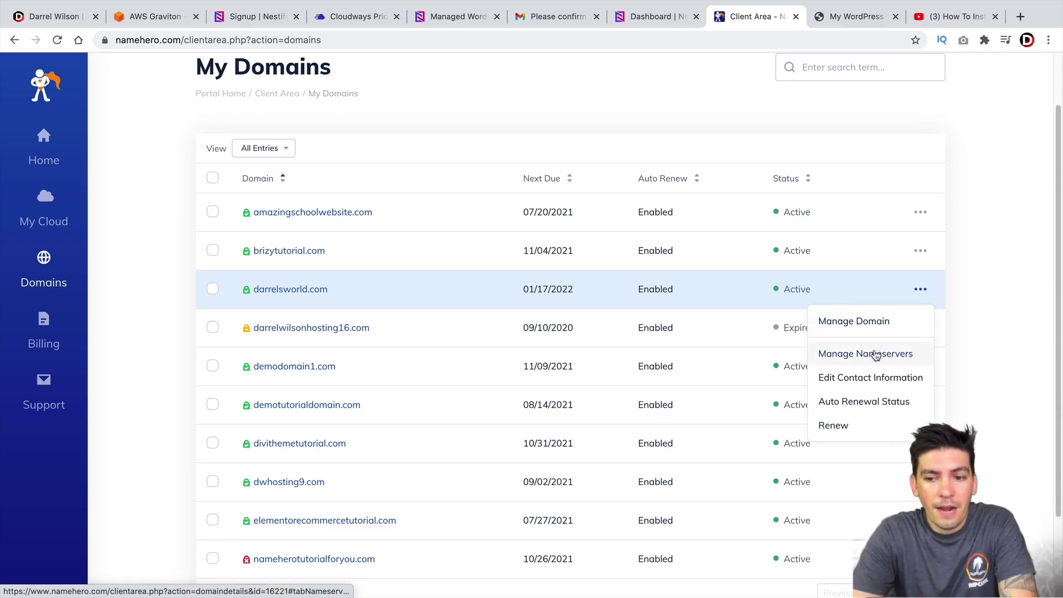
left_click(875, 353)
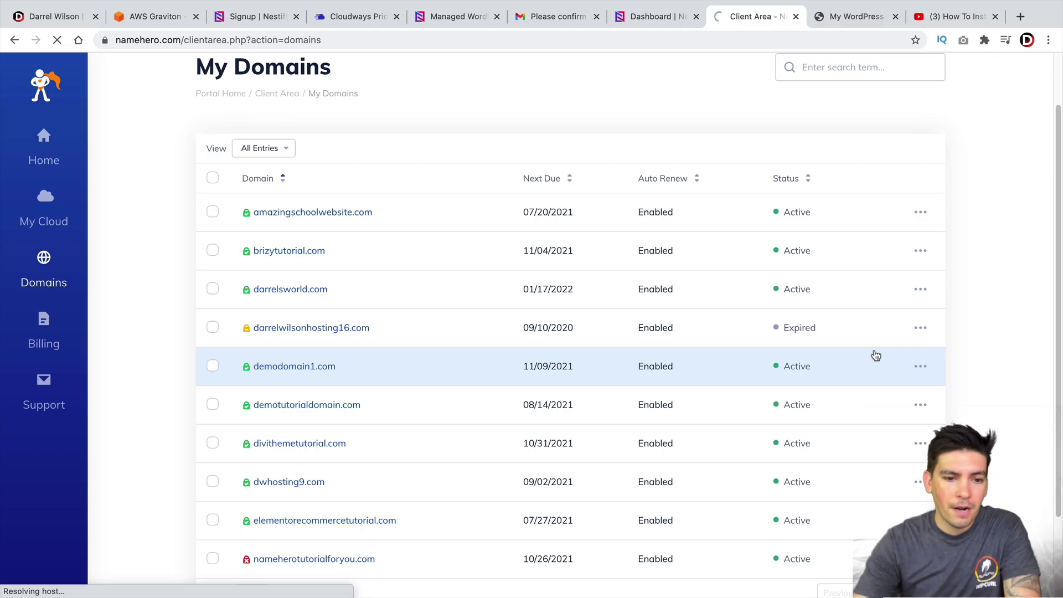
Replace NameHero's Nameserver 1 with apollo.ns.cloudflare.com, copied from Nestify's DNS list.
left_click(921, 366)
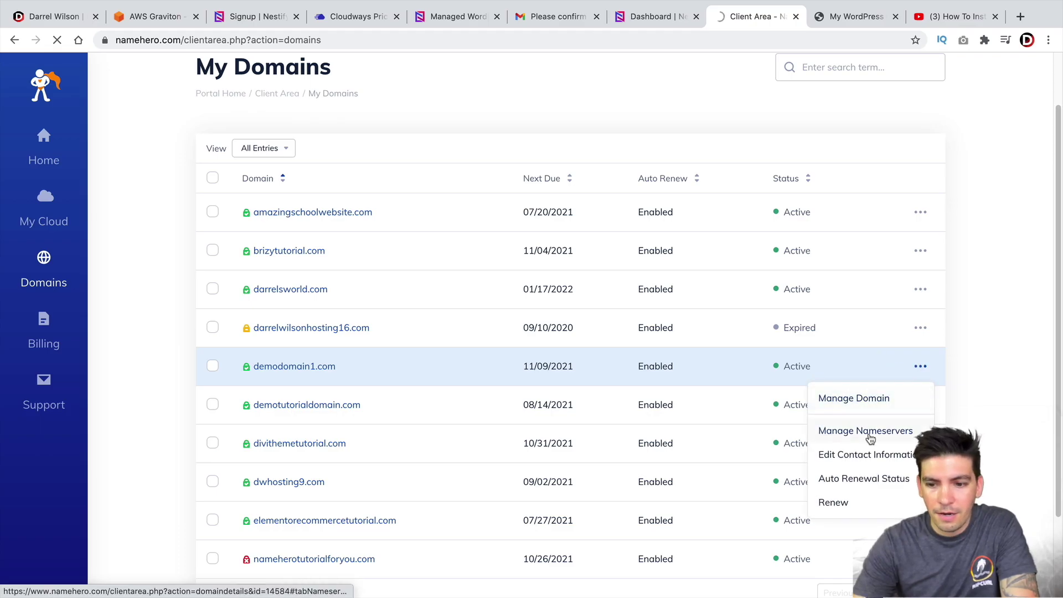
scroll(872, 435, "down", 2)
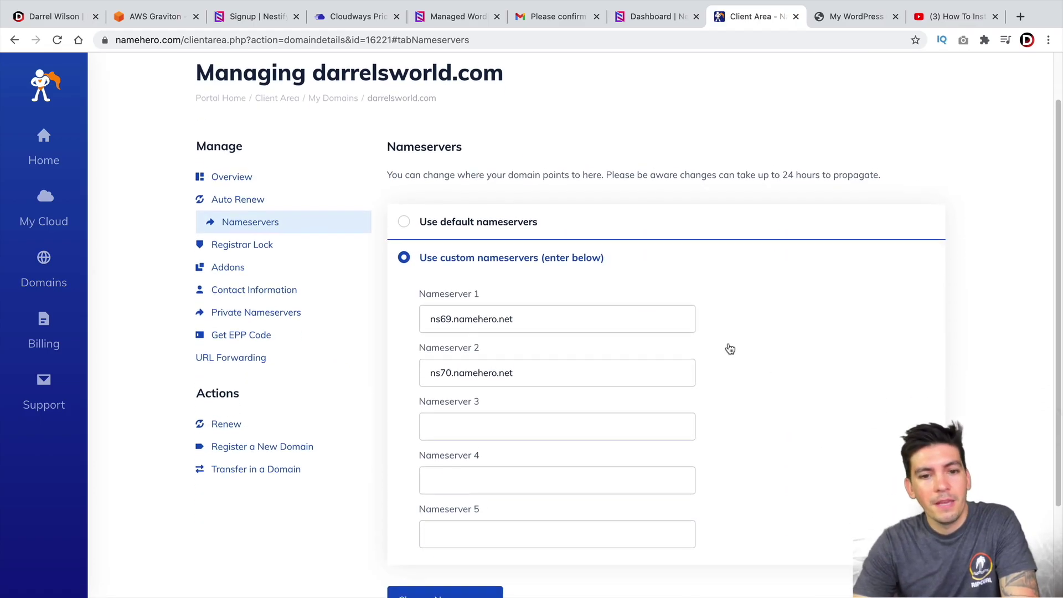
left_click(644, 20)
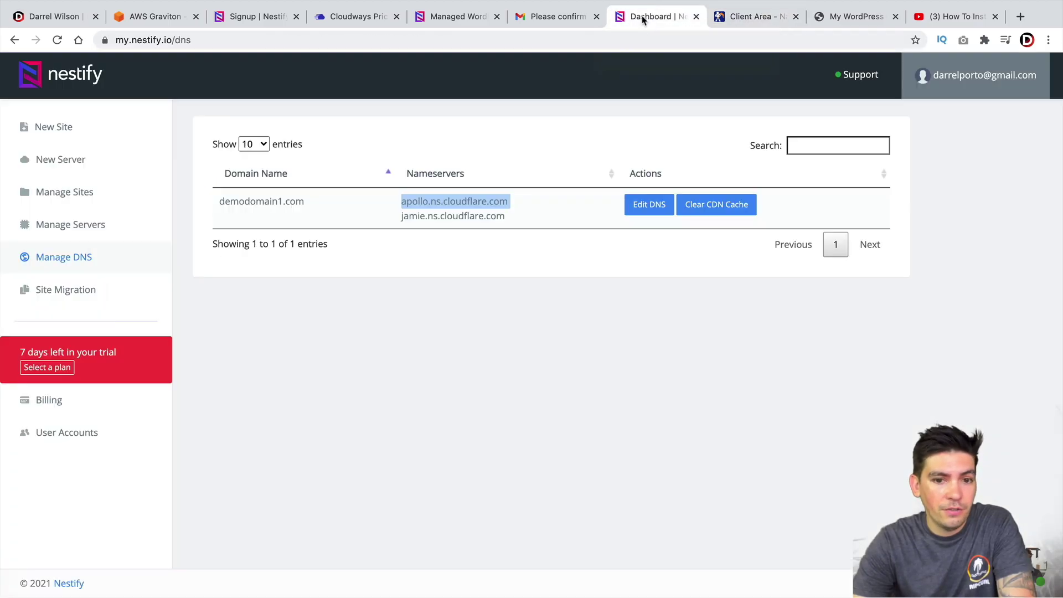
right_click(451, 200)
left_click(467, 223)
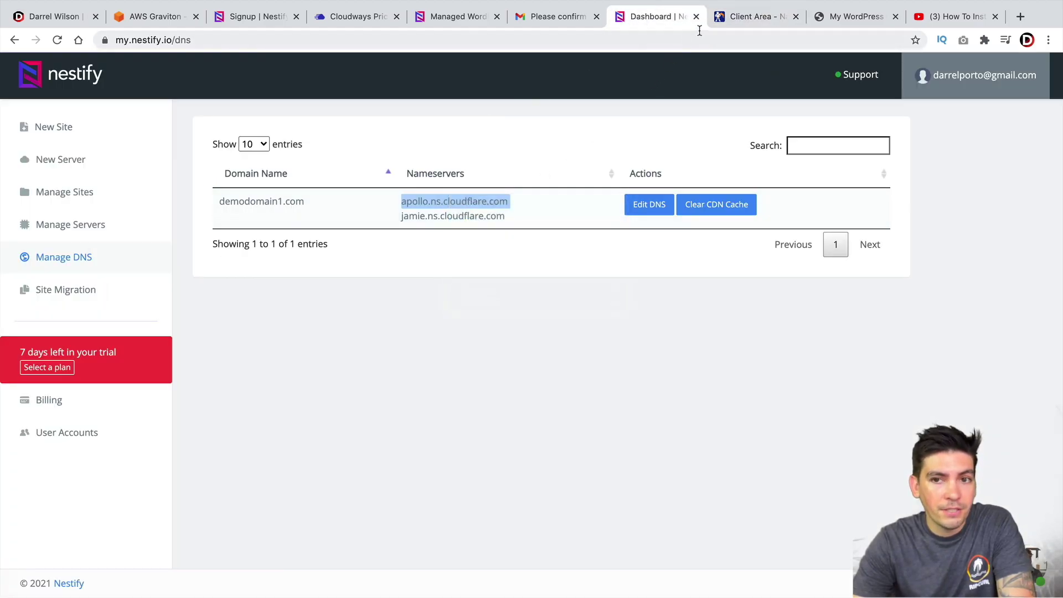
left_click(753, 17)
left_click(486, 308)
right_click(495, 315)
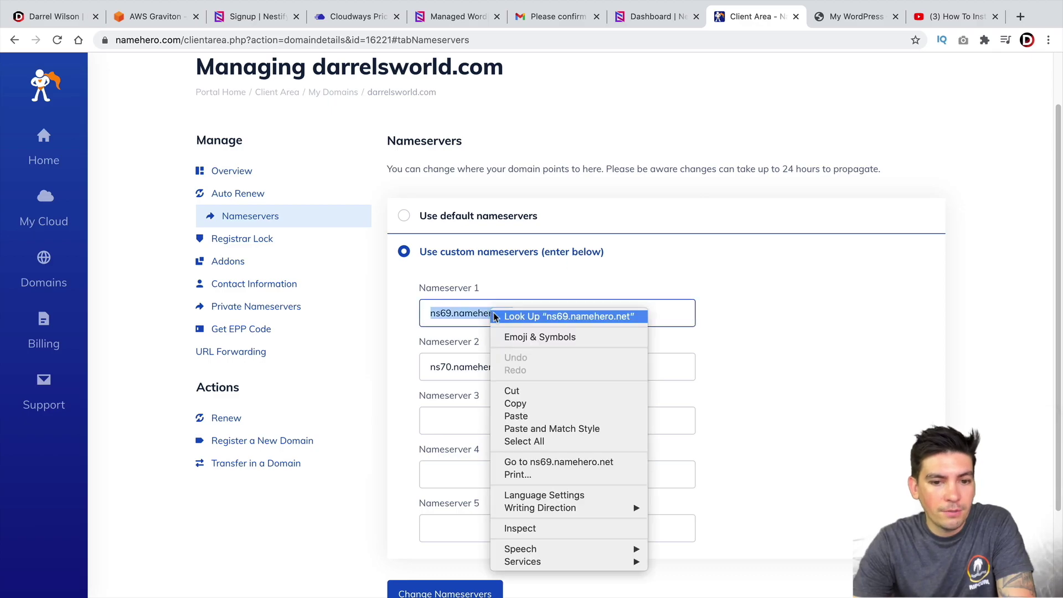
left_click(532, 416)
Replace Nameserver 2 with jamie.ns.cloudflare.com, copied from Nestify's DNS list.
left_click(665, 16)
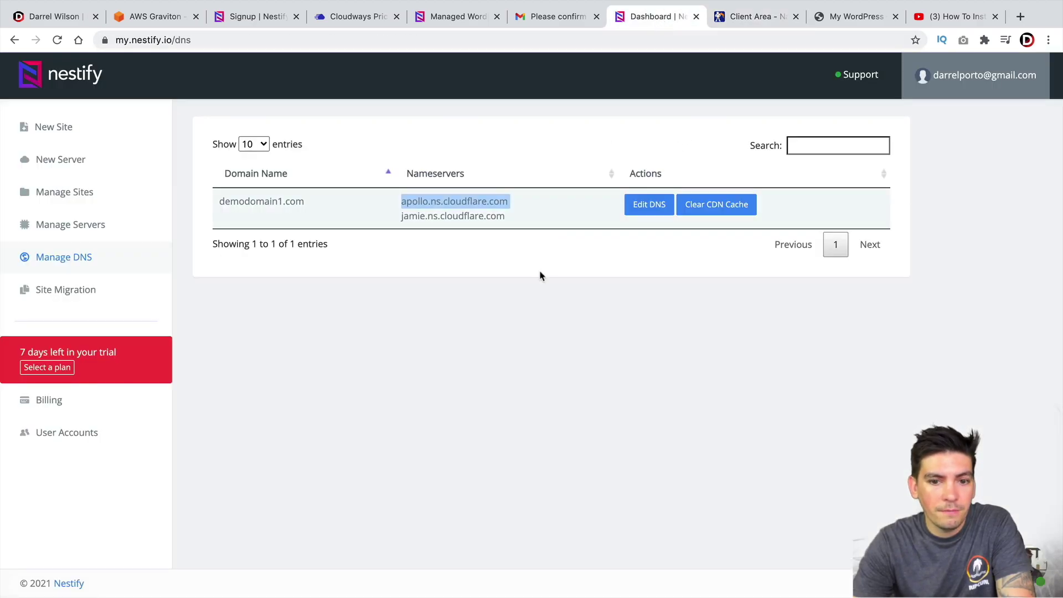
triple_click(460, 218)
right_click(460, 218)
left_click(477, 246)
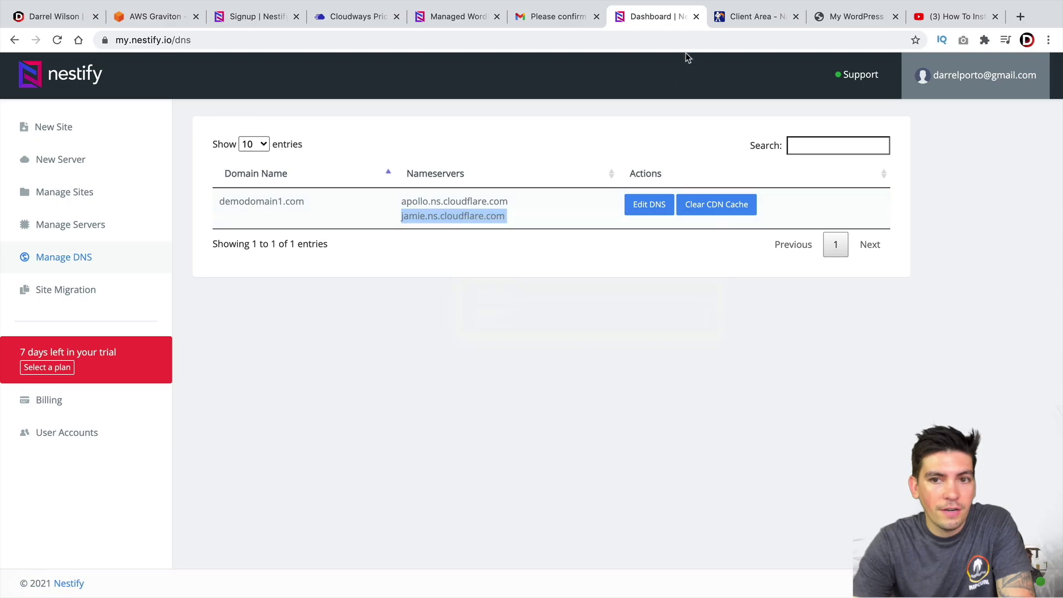
left_click(753, 17)
triple_click(467, 368)
right_click(467, 368)
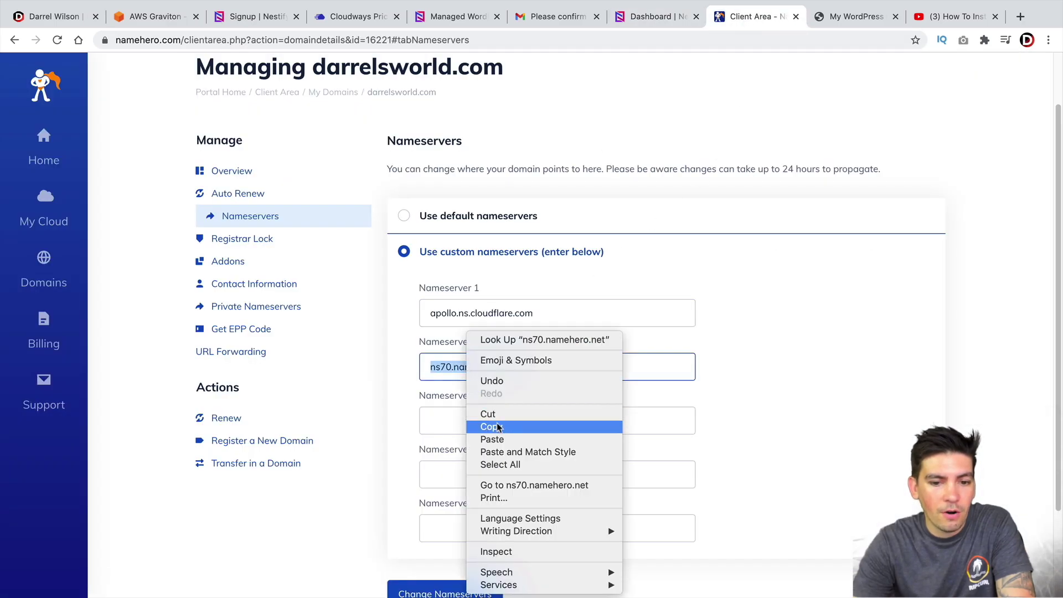
left_click(505, 439)
Save the new nameservers and check the 'Changes Saved Successfully!' confirmation.
scroll(561, 445, "down", 2)
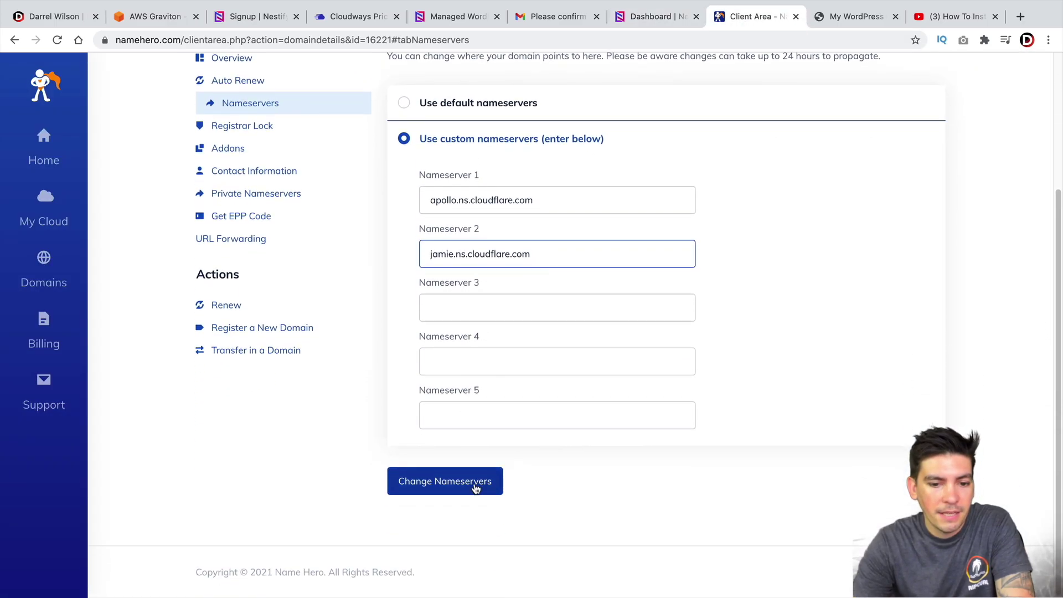
left_click(479, 482)
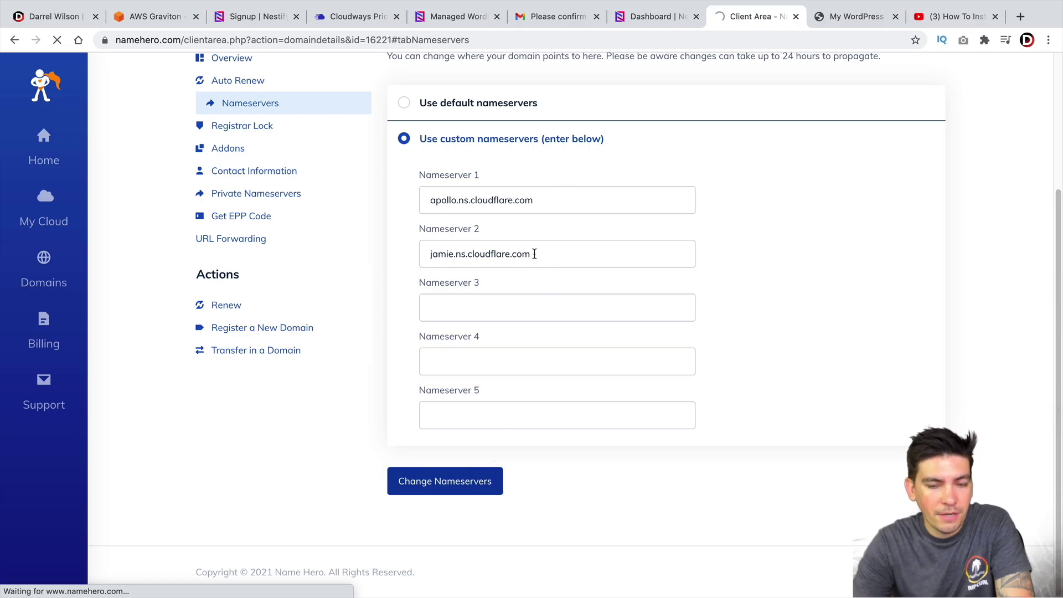
left_click(587, 257)
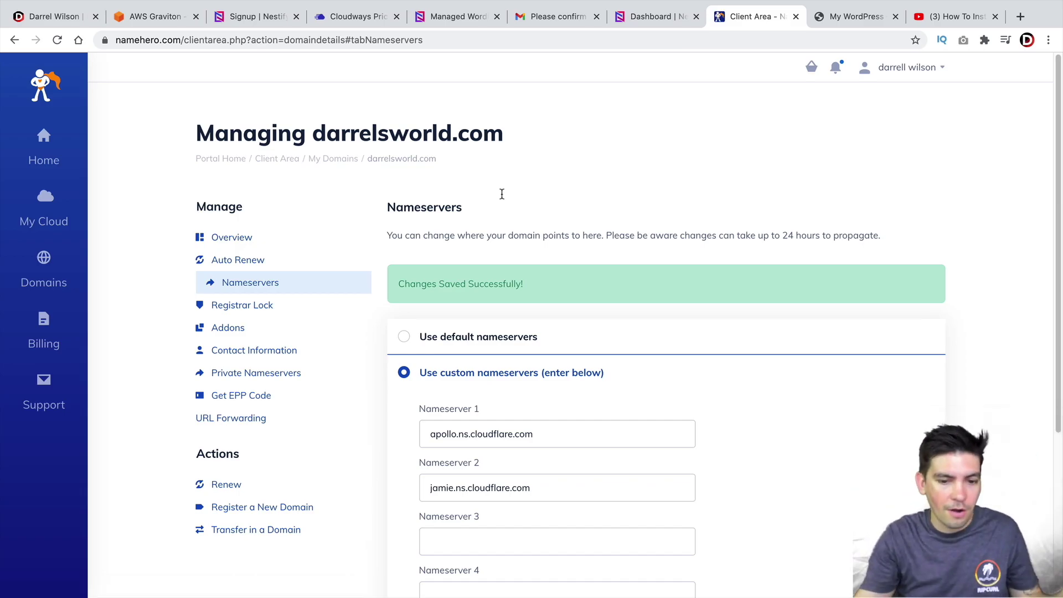
left_click(580, 495)
scroll(560, 454, "down", 3)
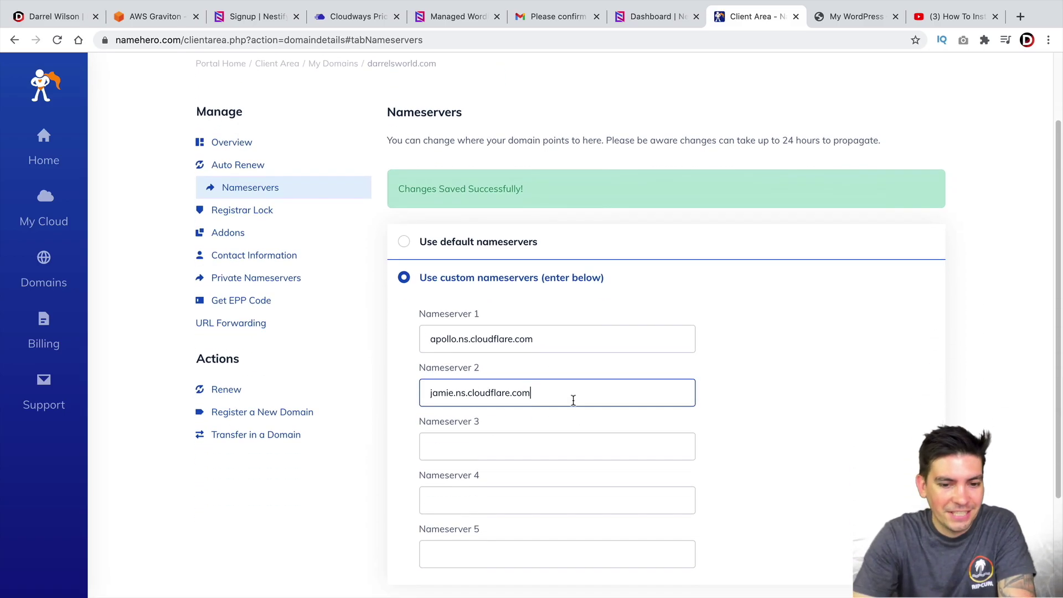
scroll(557, 333, "down", 2)
scroll(609, 199, "up", 5)
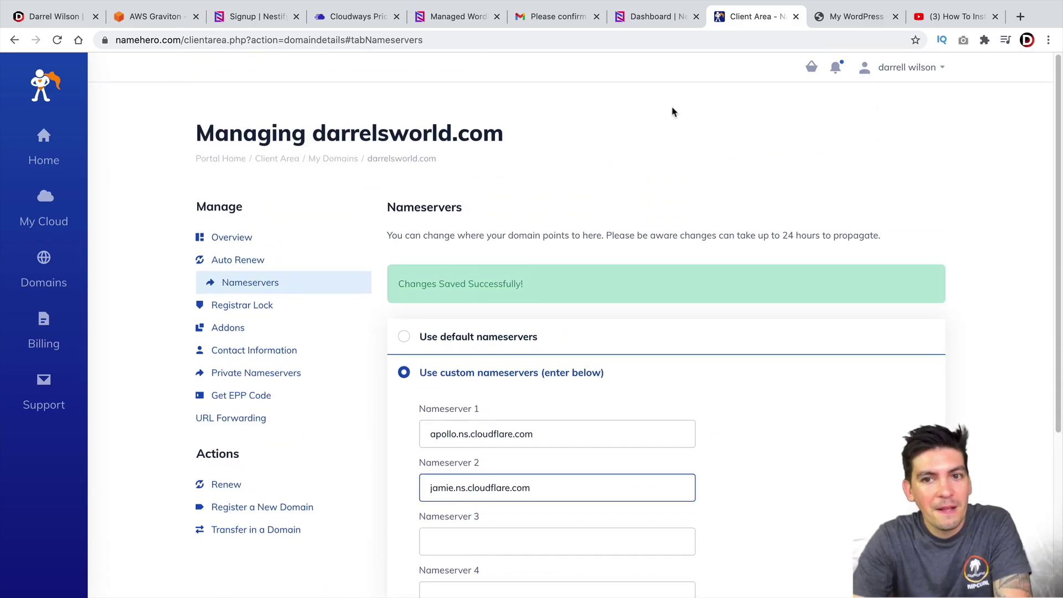
Open Nestify's New Server page and browse the hosting locations and WP-VPS/WP-Cloud plans.
left_click(660, 16)
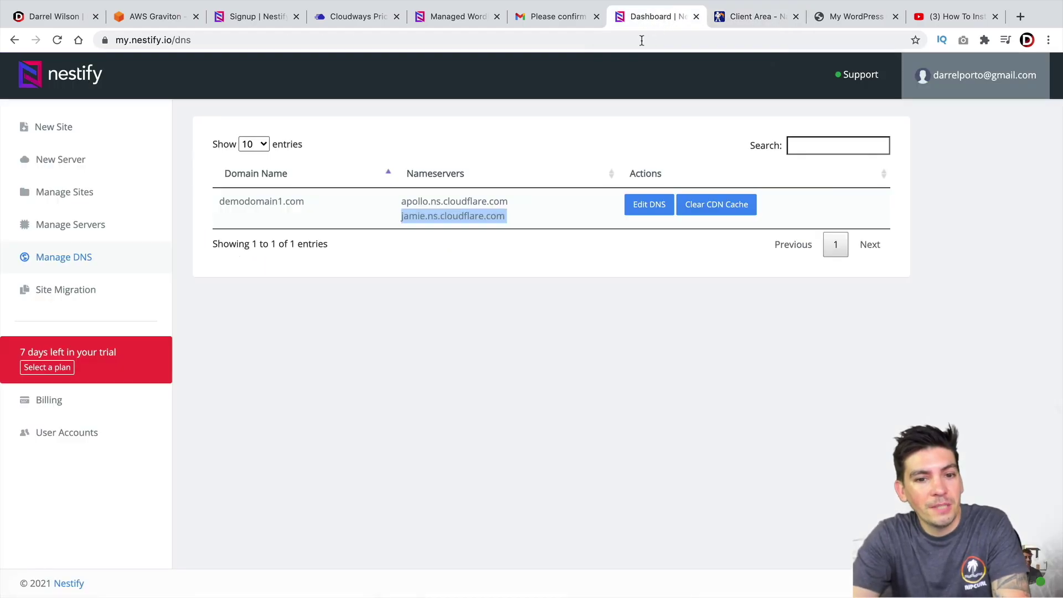
left_click(89, 161)
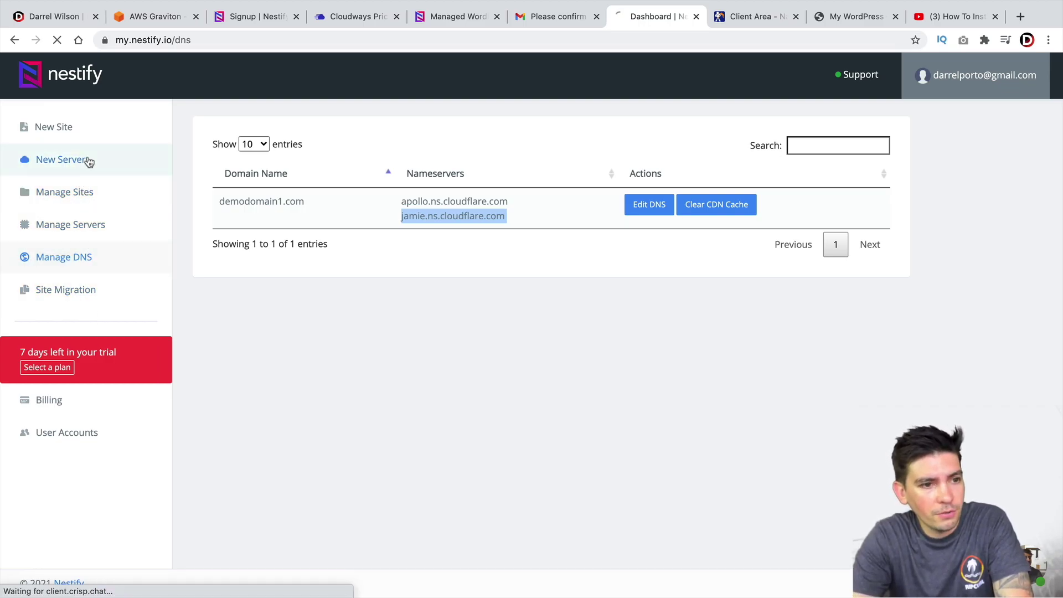
scroll(467, 339, "down", 3)
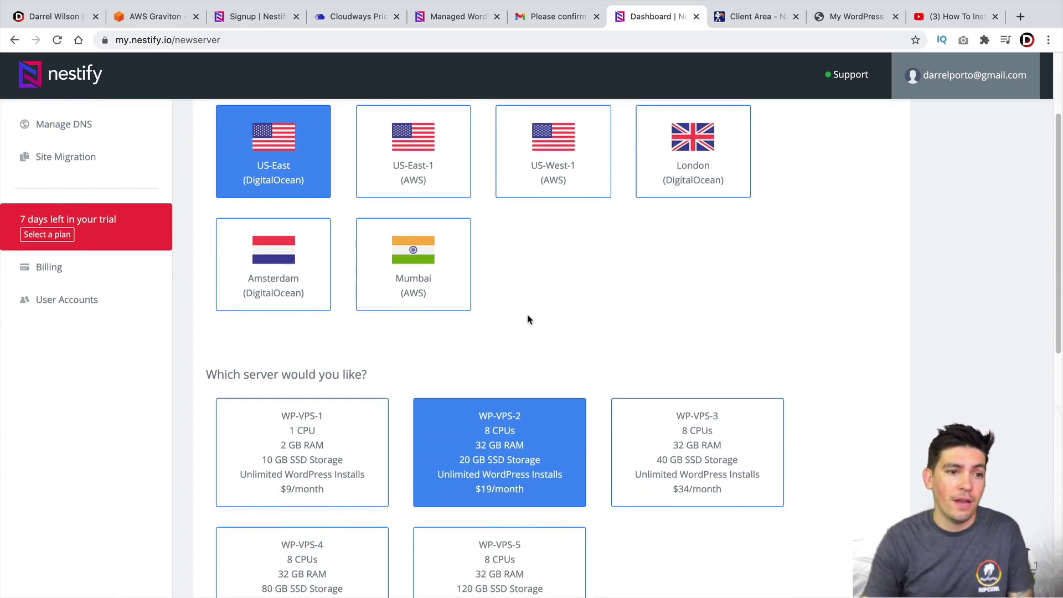
scroll(354, 324, "up", 3)
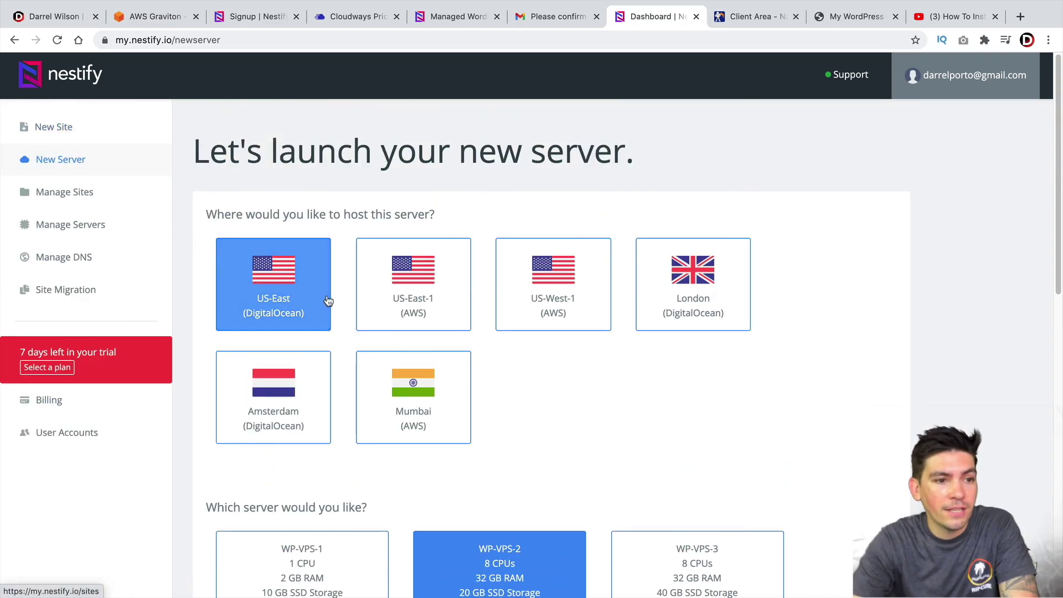
scroll(339, 280, "down", 10)
scroll(443, 327, "up", 10)
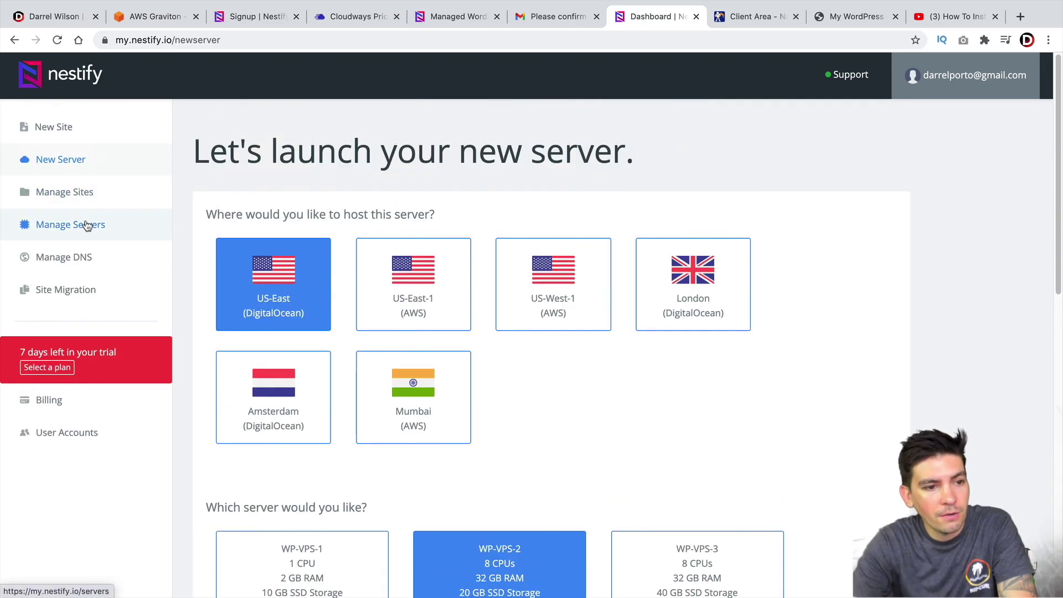
Review the Darrels Website server's AWS WP-VPS-2 specs and close the support chat.
left_click(87, 224)
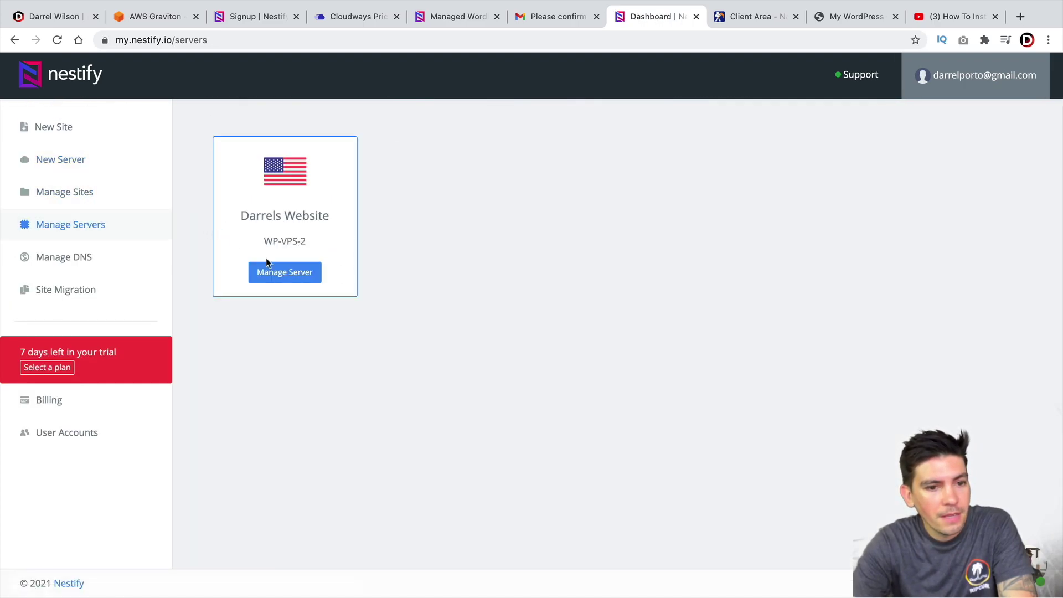
left_click(289, 279)
scroll(431, 295, "down", 5)
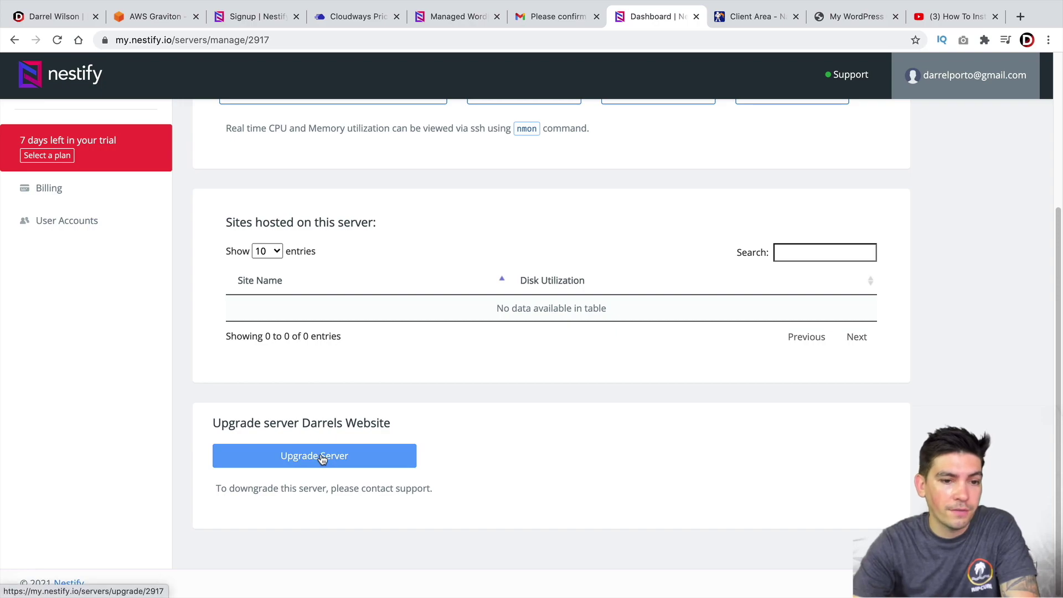
scroll(520, 477, "up", 5)
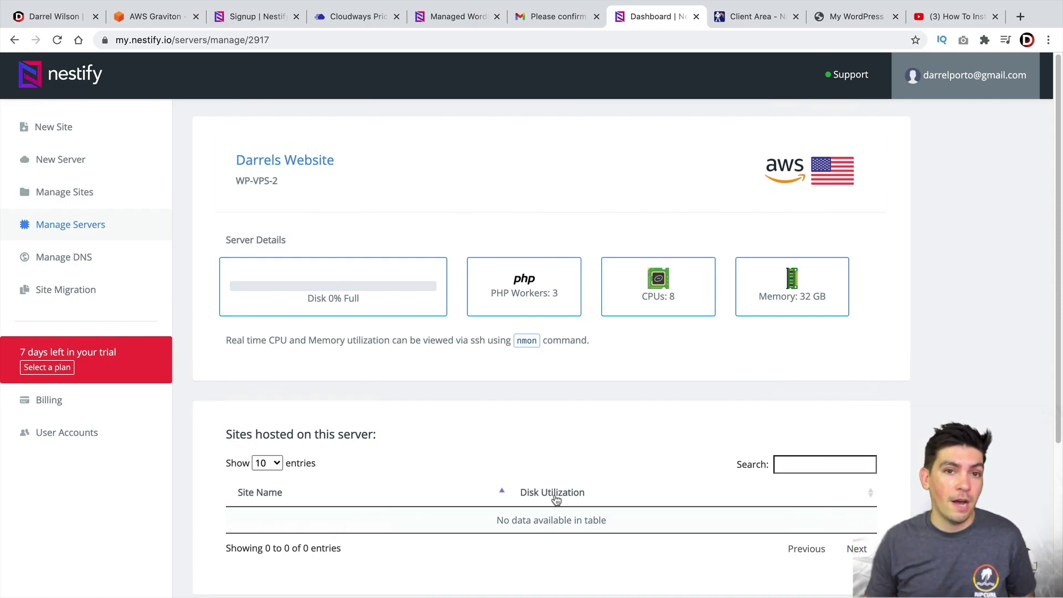
scroll(622, 357, "down", 5)
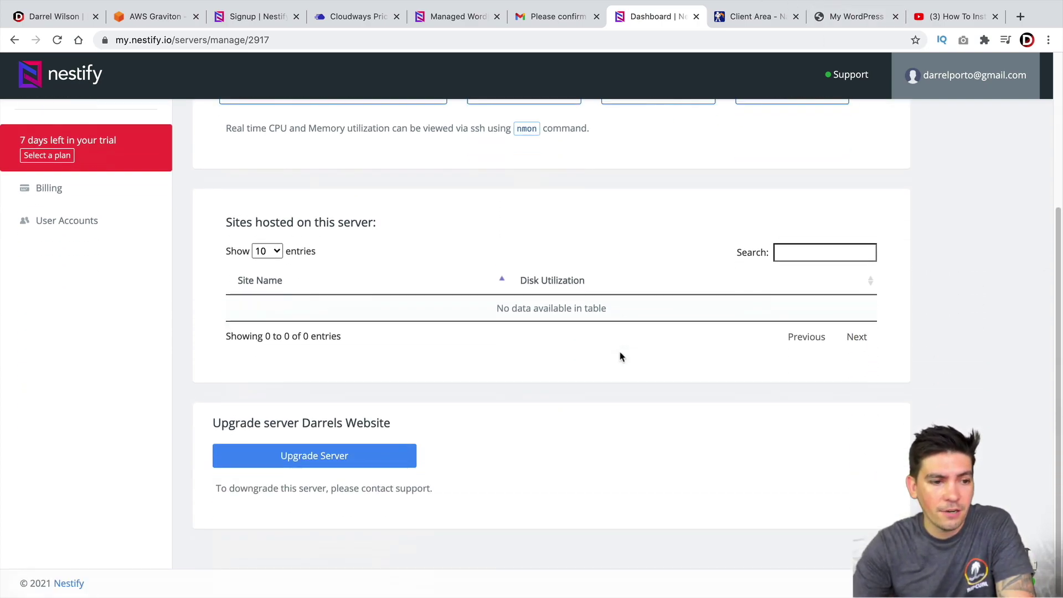
scroll(609, 415, "up", 5)
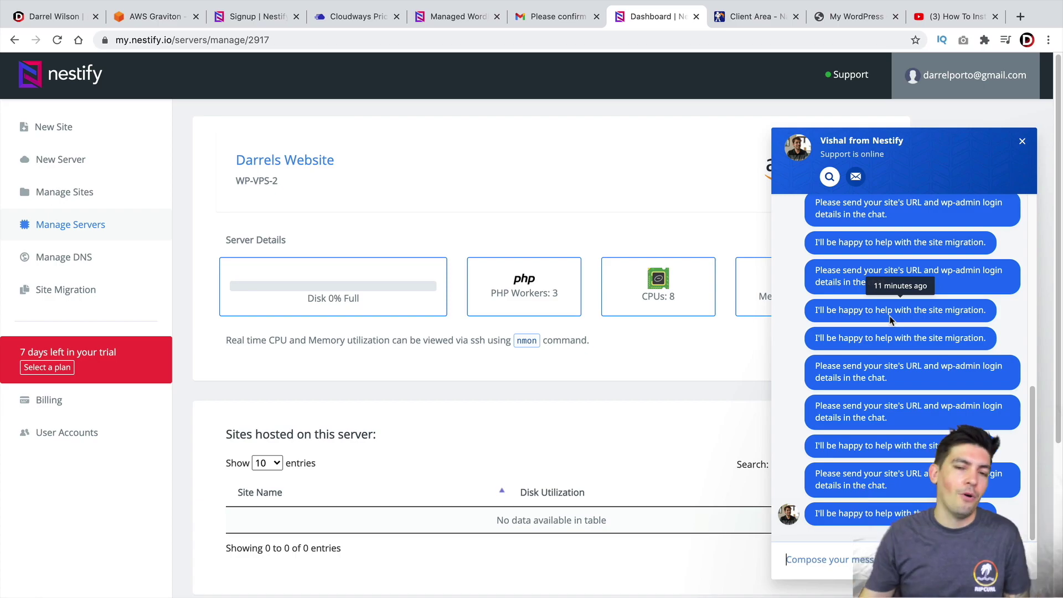
left_click(1023, 142)
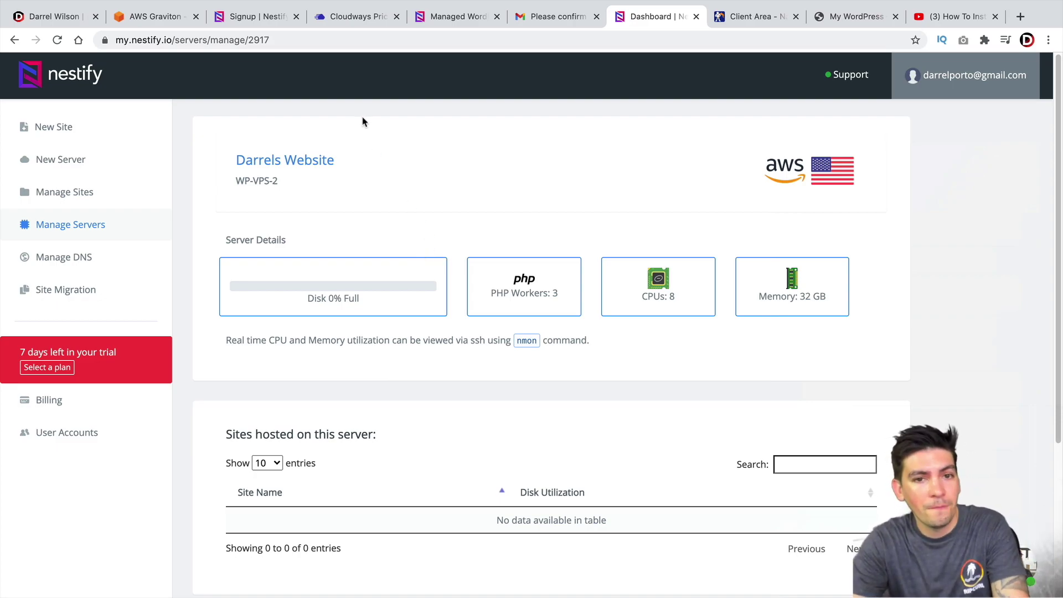
Look through Nestify's pricing and home pages, then return to the darrelwilson.com homepage.
left_click(67, 23)
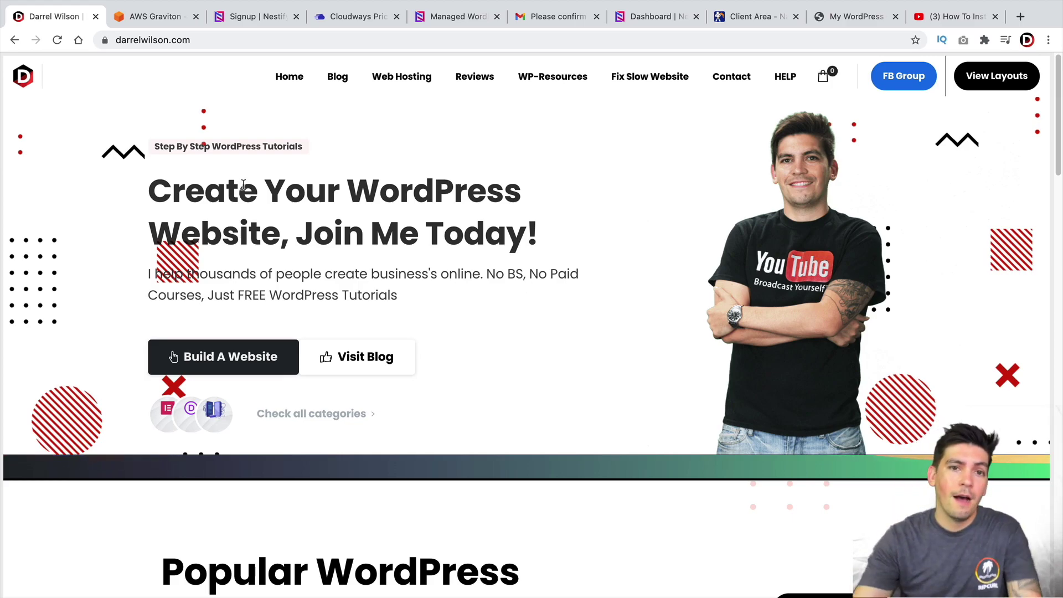
left_click(468, 18)
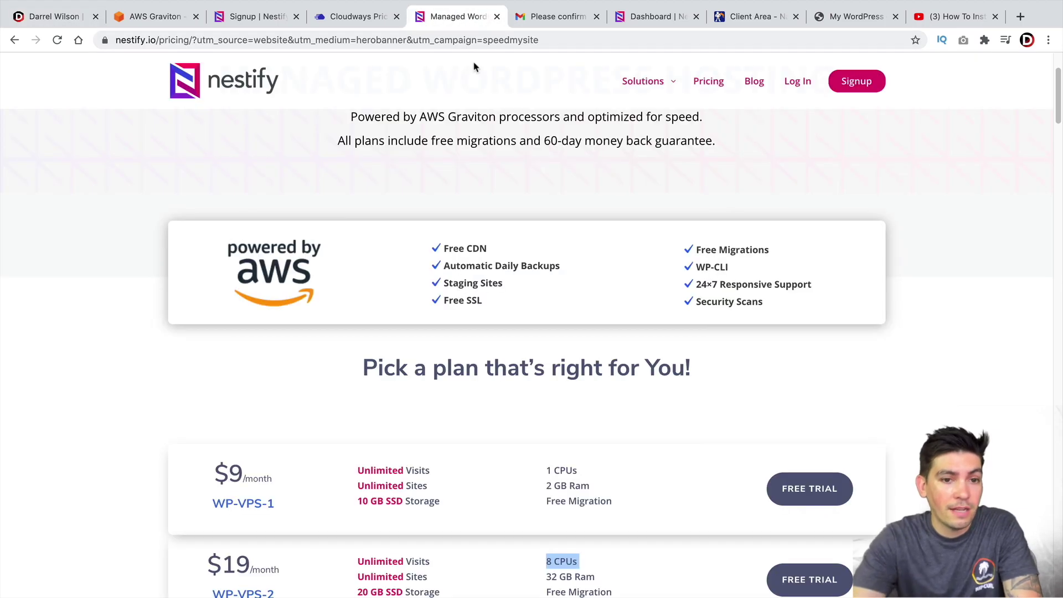
scroll(483, 200, "up", 3)
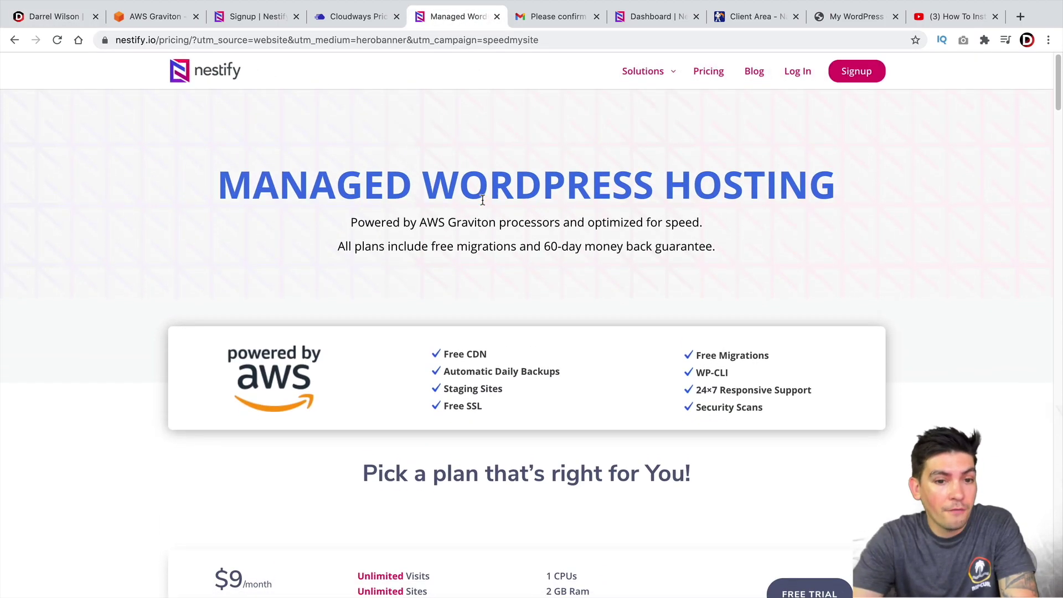
left_click(226, 75)
scroll(331, 227, "down", 20)
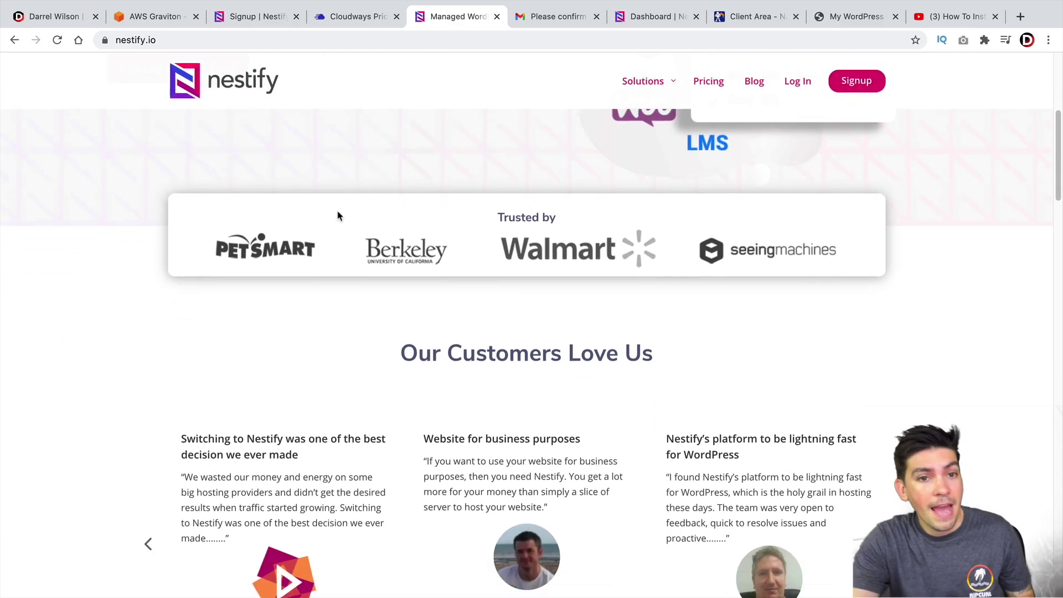
scroll(339, 223, "down", 15)
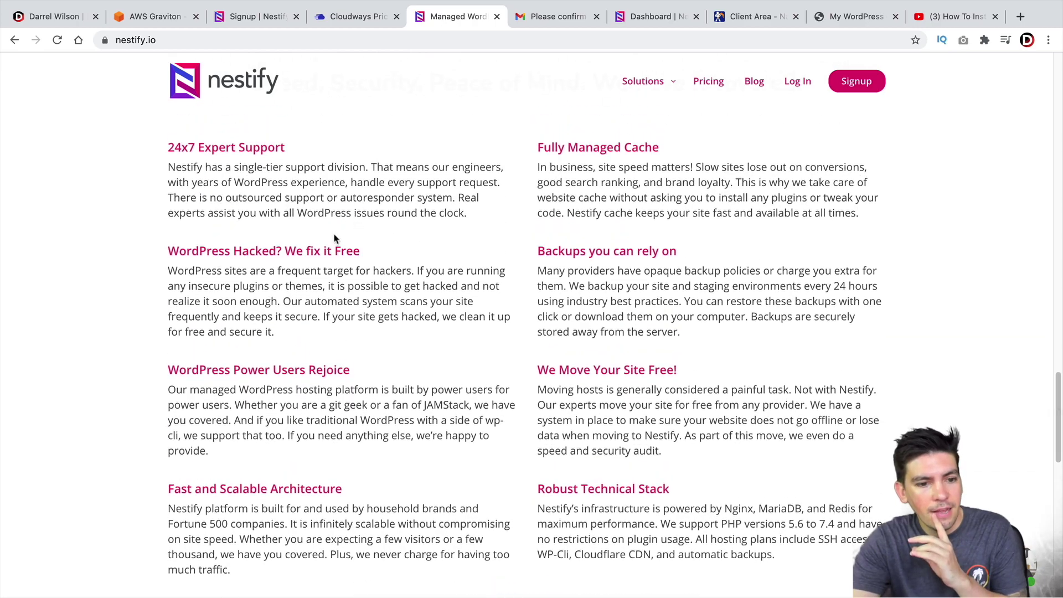
scroll(346, 216, "down", 15)
scroll(344, 226, "down", 2)
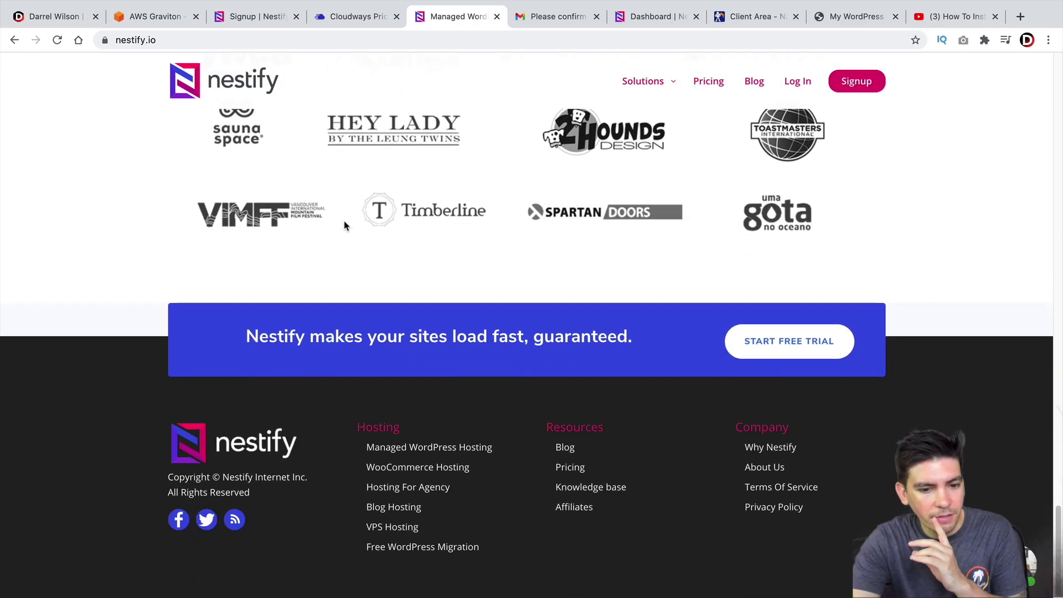
scroll(344, 225, "up", 15)
scroll(349, 214, "up", 15)
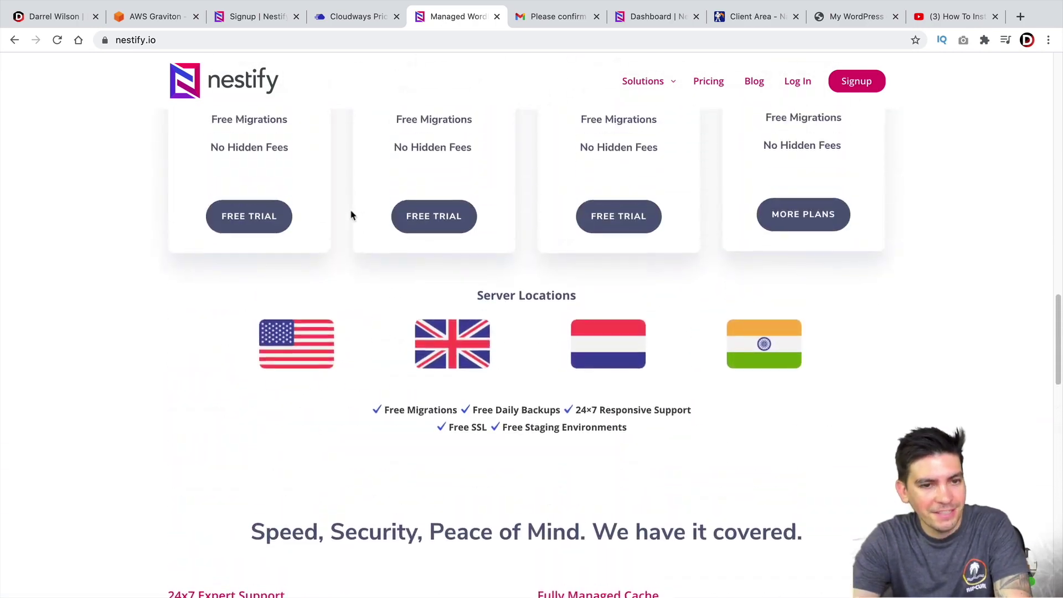
left_click(78, 17)
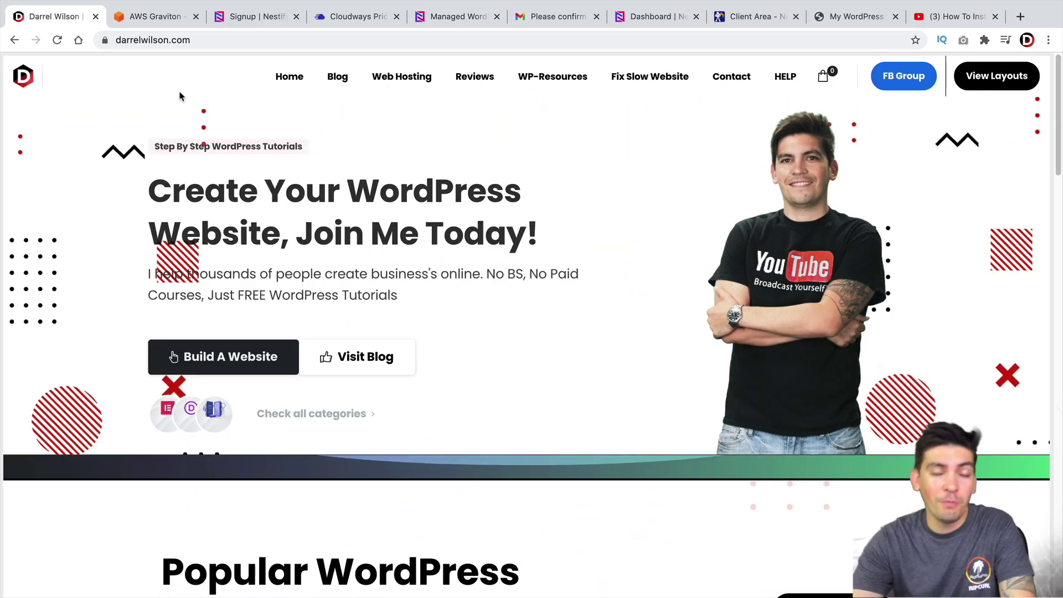